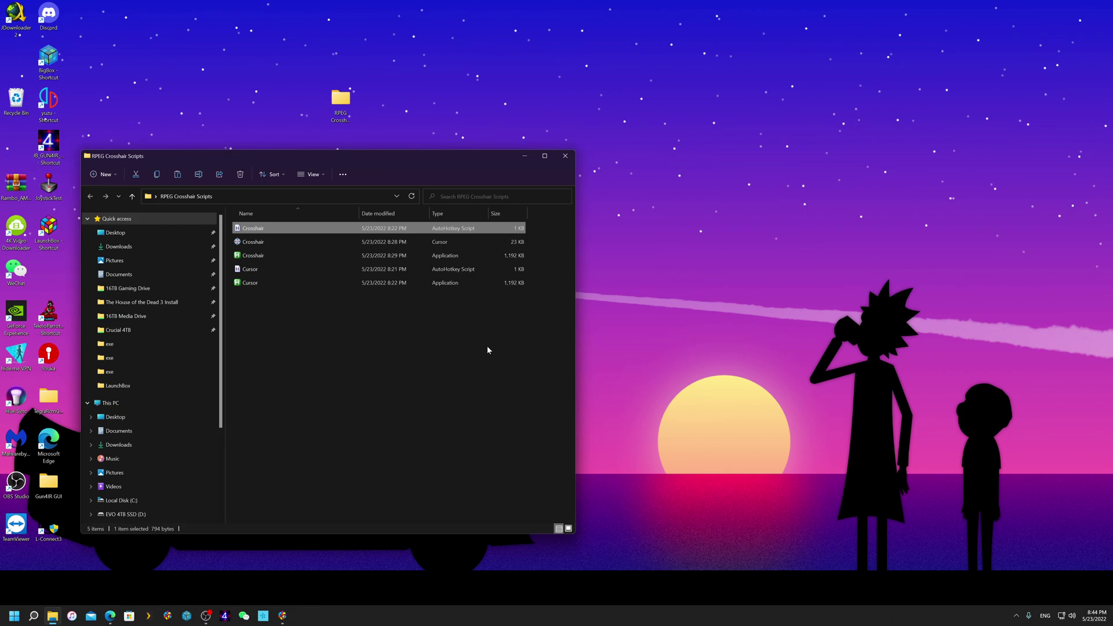
- Open the Crosshair AutoHotkey script in Notepad via Edit Script
left_click(322, 268)
left_click(319, 234)
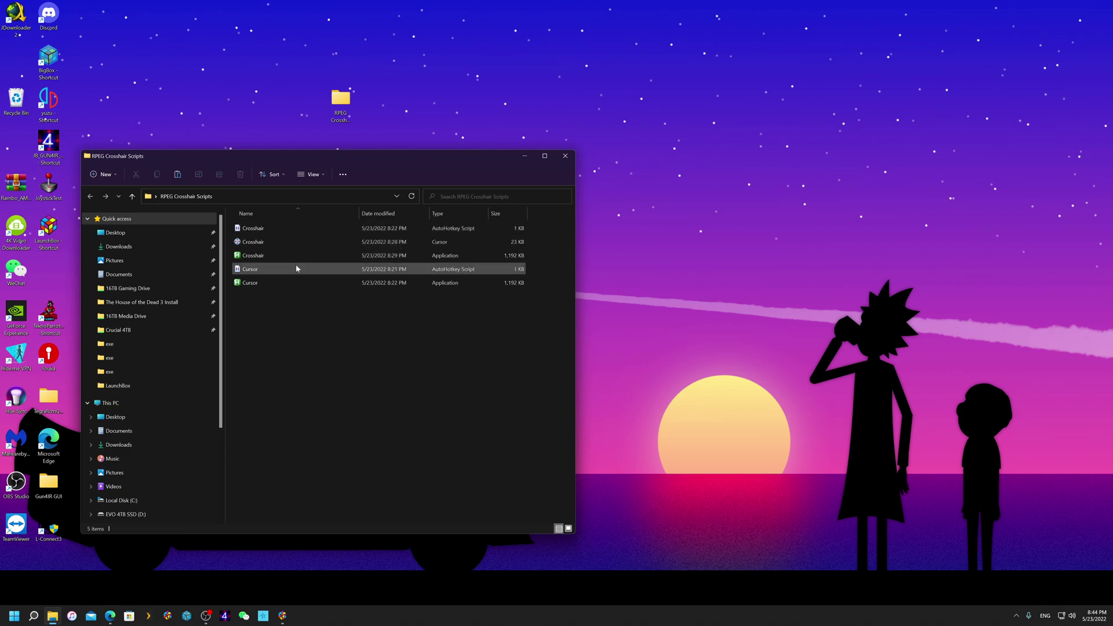
right_click(295, 228)
right_click(273, 229)
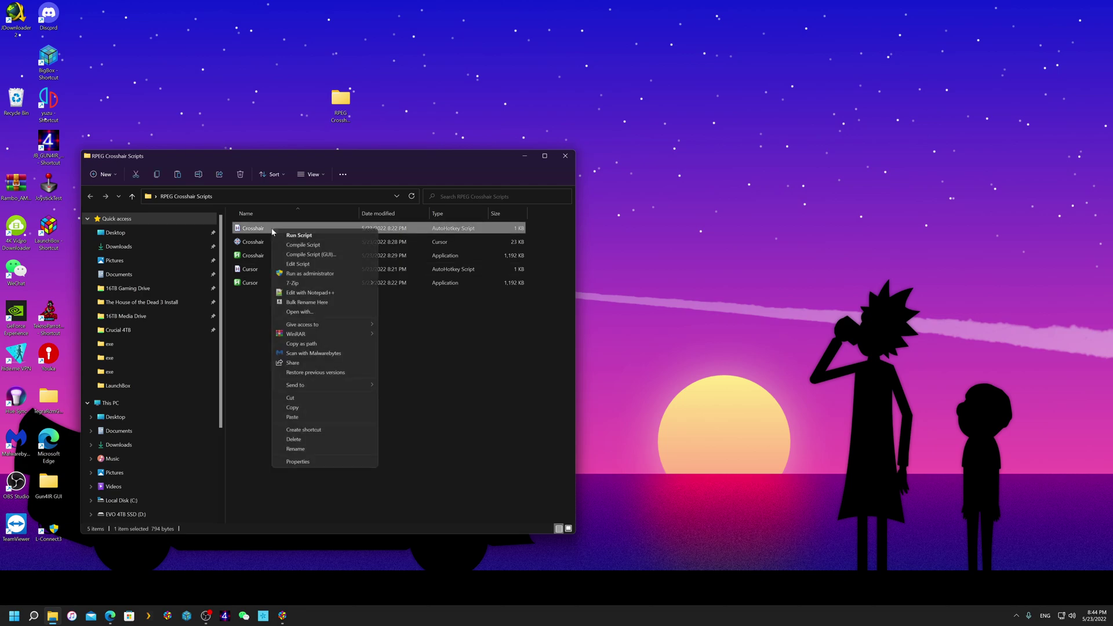
left_click(295, 265)
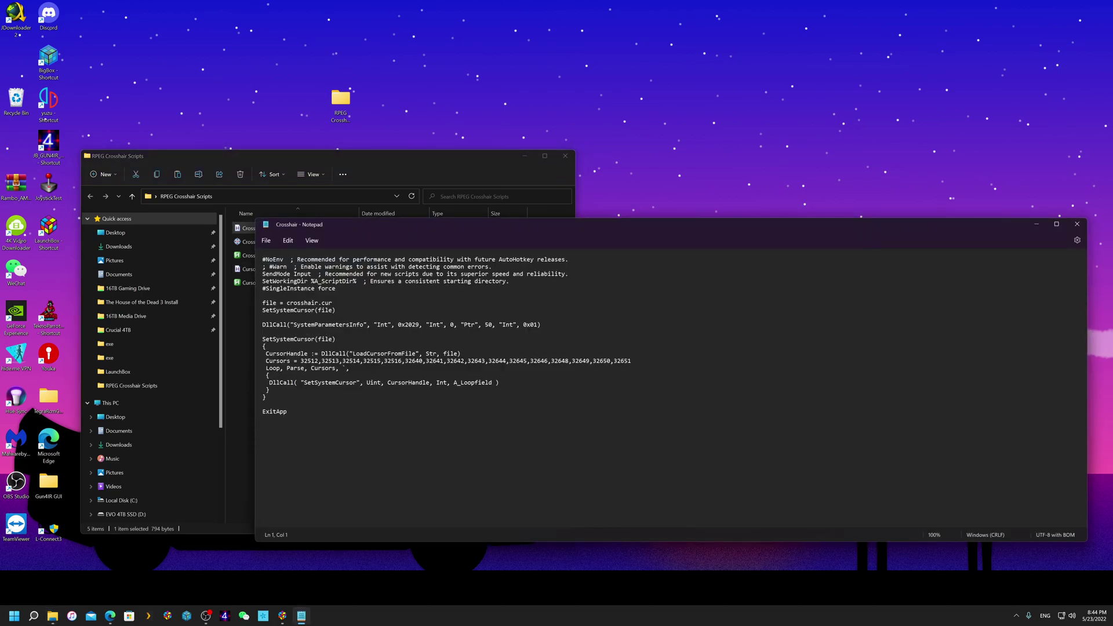
- Select the cursor size value 50 on line 10's SystemParametersInfo call
key("ctrl+a")
left_click(263, 418)
left_click_drag(480, 325, 493, 325)
double_click(487, 326)
- Close Notepad and test-run the Crosshair script and Cursor.exe
left_click(1076, 224)
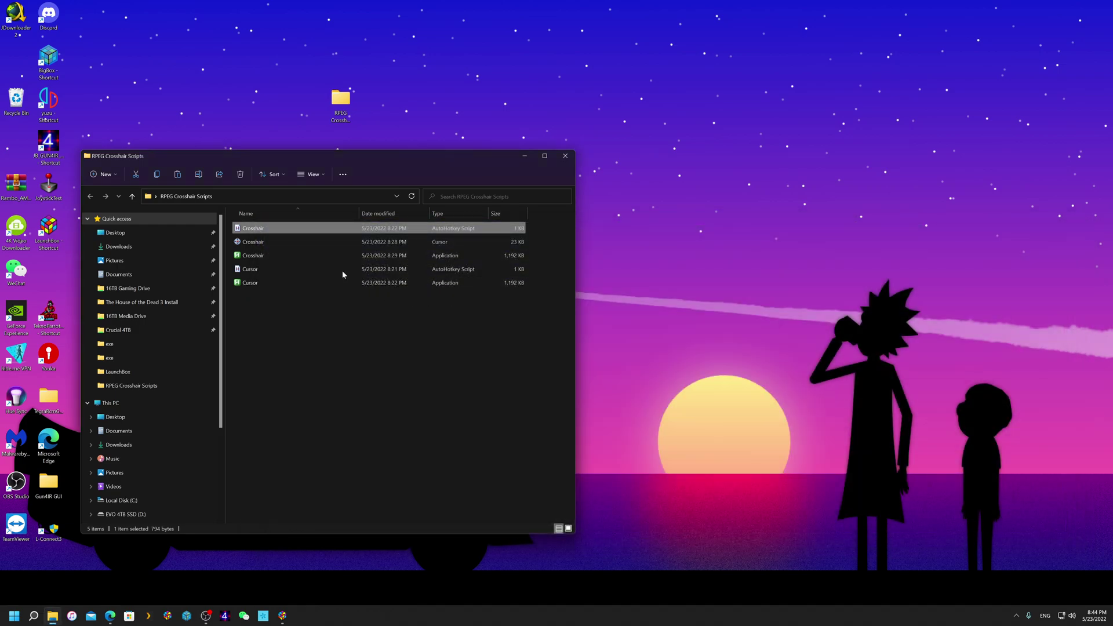
double_click(316, 230)
double_click(280, 283)
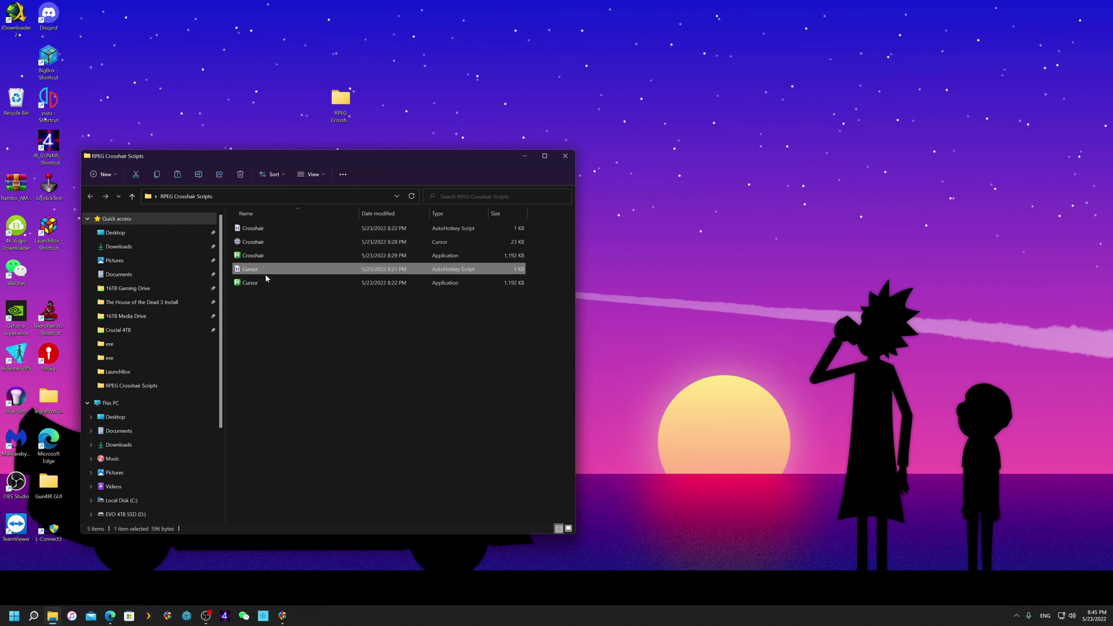
- Compile Cursor.ahk so Cursor.exe is regenerated at 8:45 PM
right_click(265, 271)
left_click(287, 284)
mouse_move(284, 615)
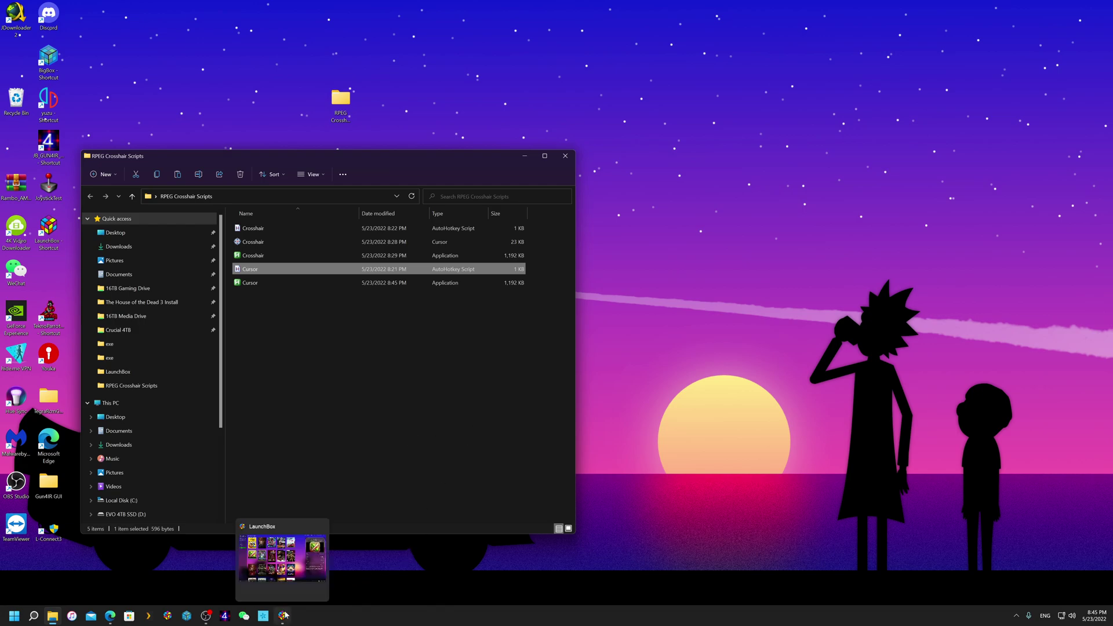
- Open Fruit Ninja's Additional Apps in Edit Metadata/Media and delete the Cursor entry
left_click(283, 615)
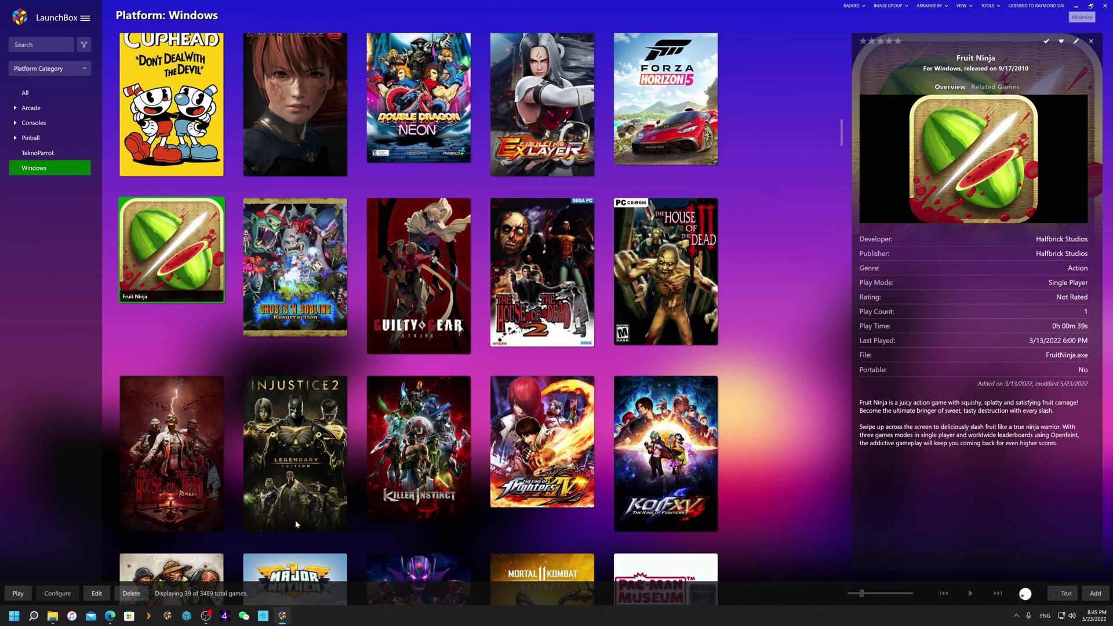
right_click(160, 262)
mouse_move(194, 295)
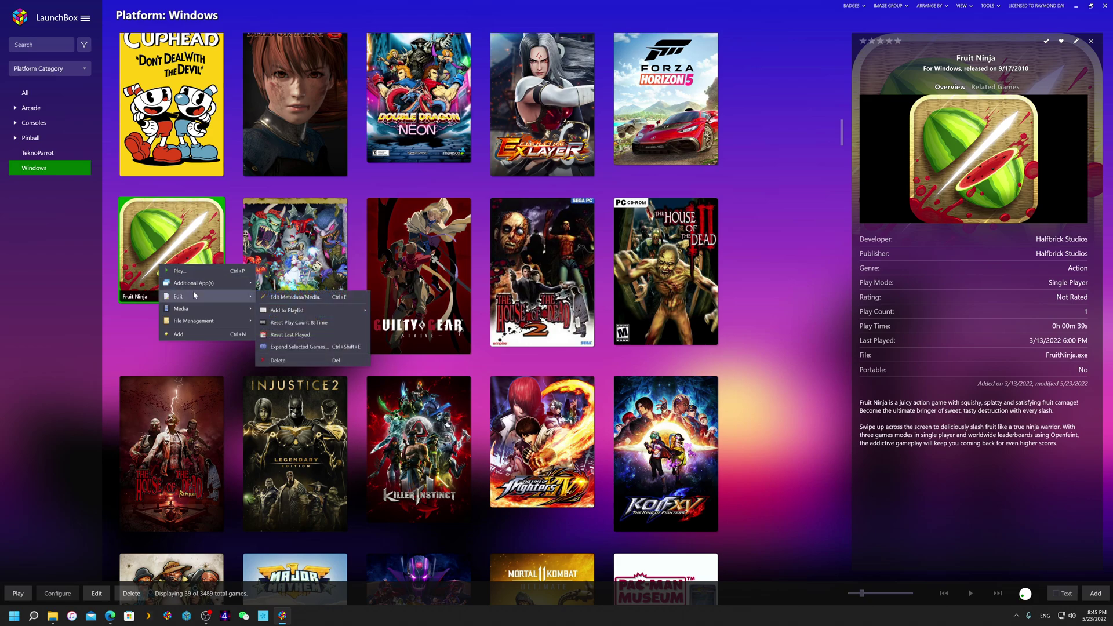
left_click(270, 297)
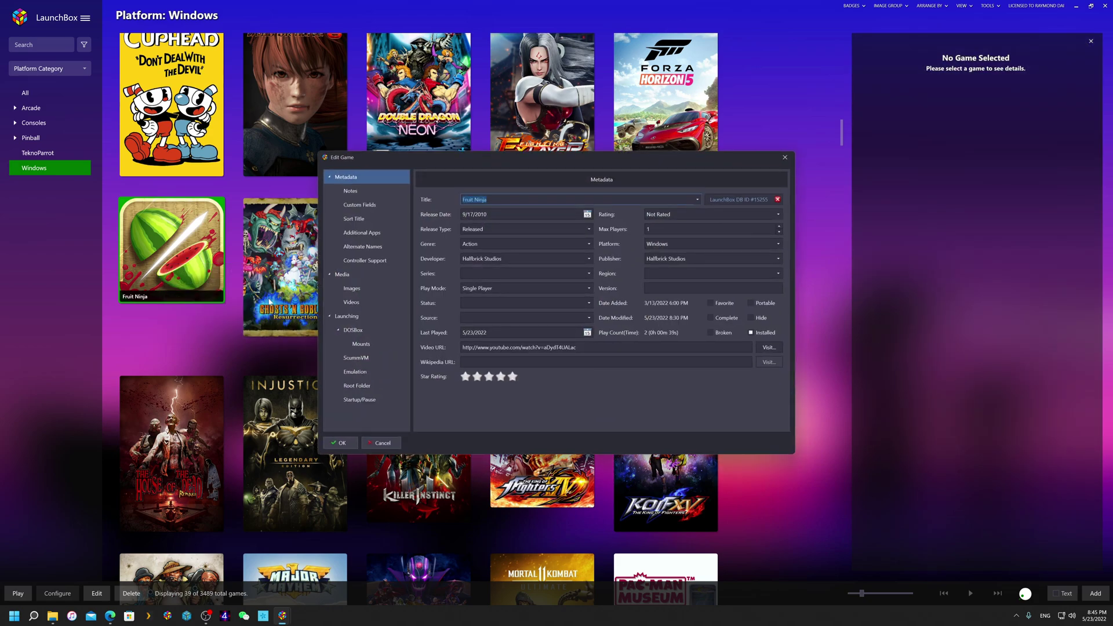
left_click(362, 232)
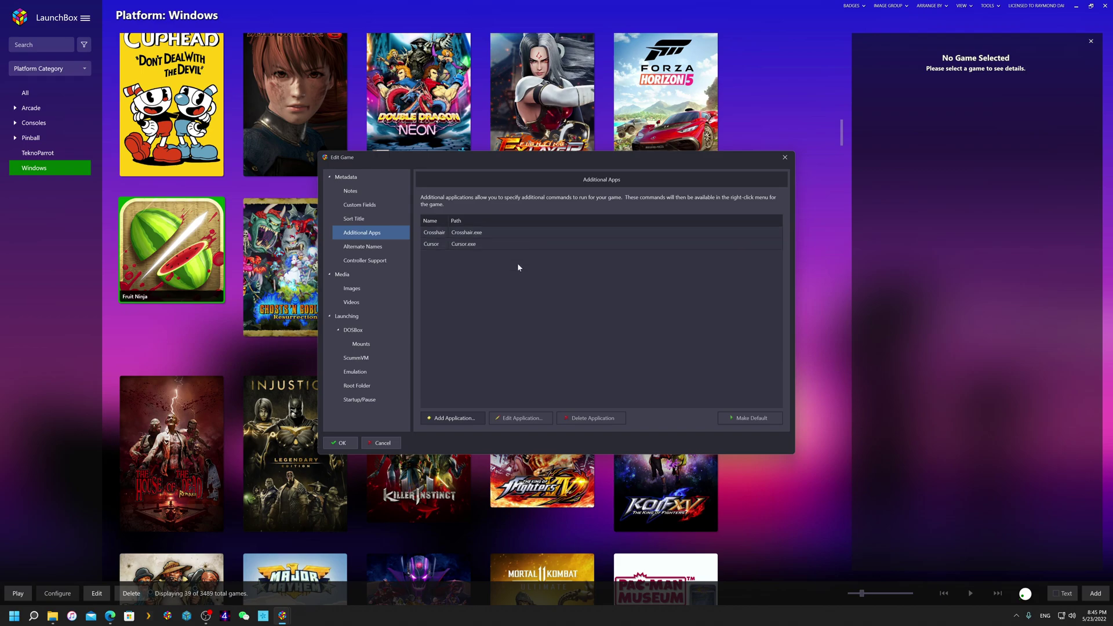
left_click(541, 244)
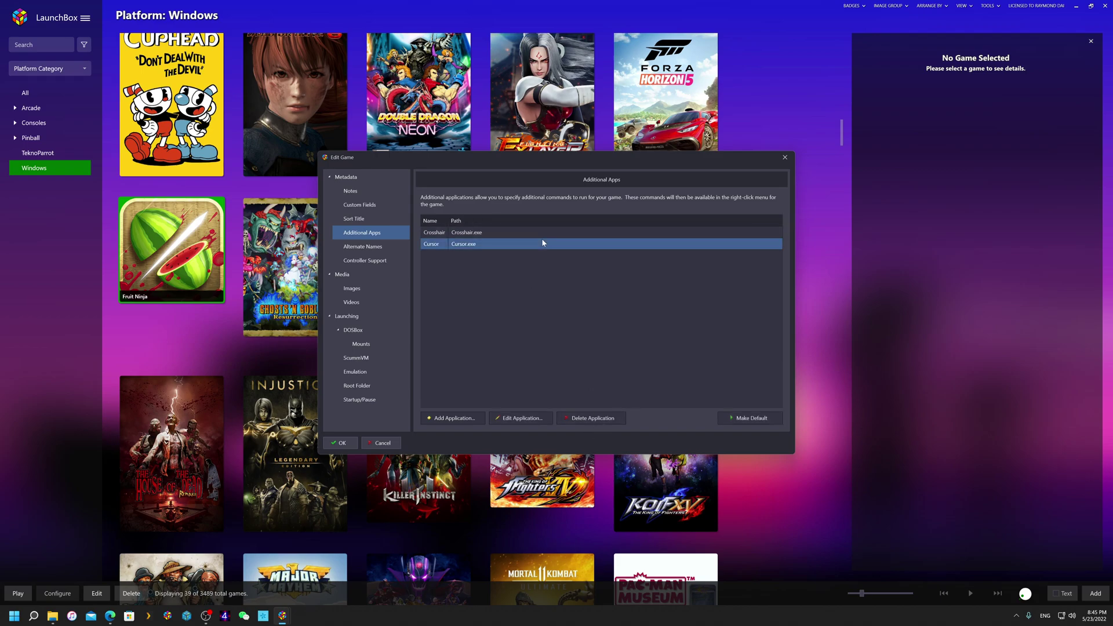
left_click(591, 418)
- Delete the old Crosshair entry and add a new app named Crosshair
left_click(583, 418)
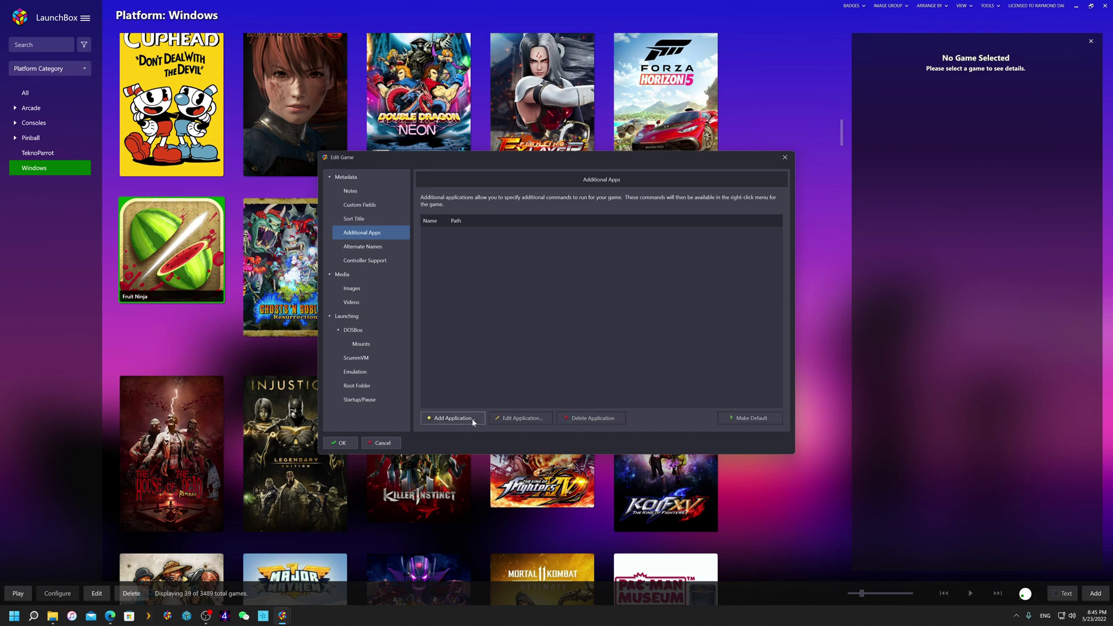
left_click(472, 417)
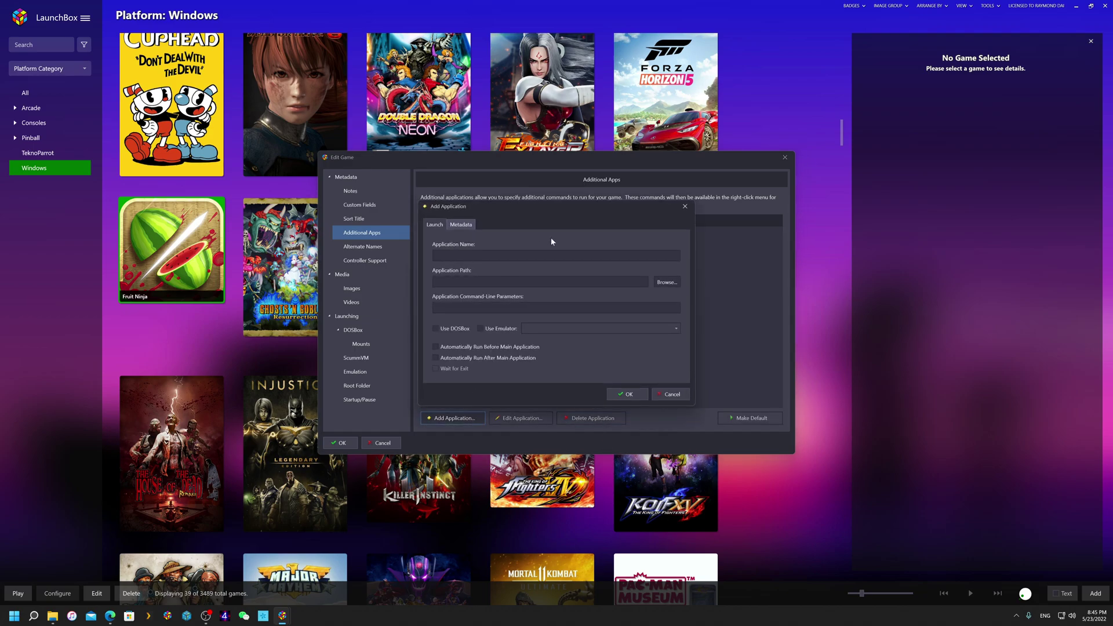
left_click(552, 253)
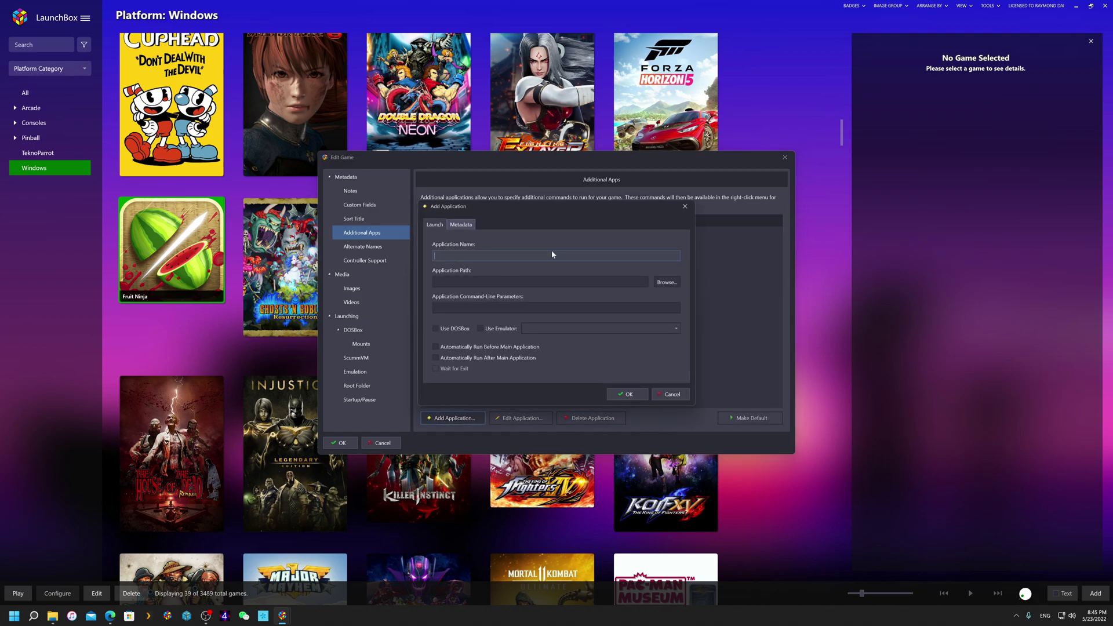
type("Crosshair")
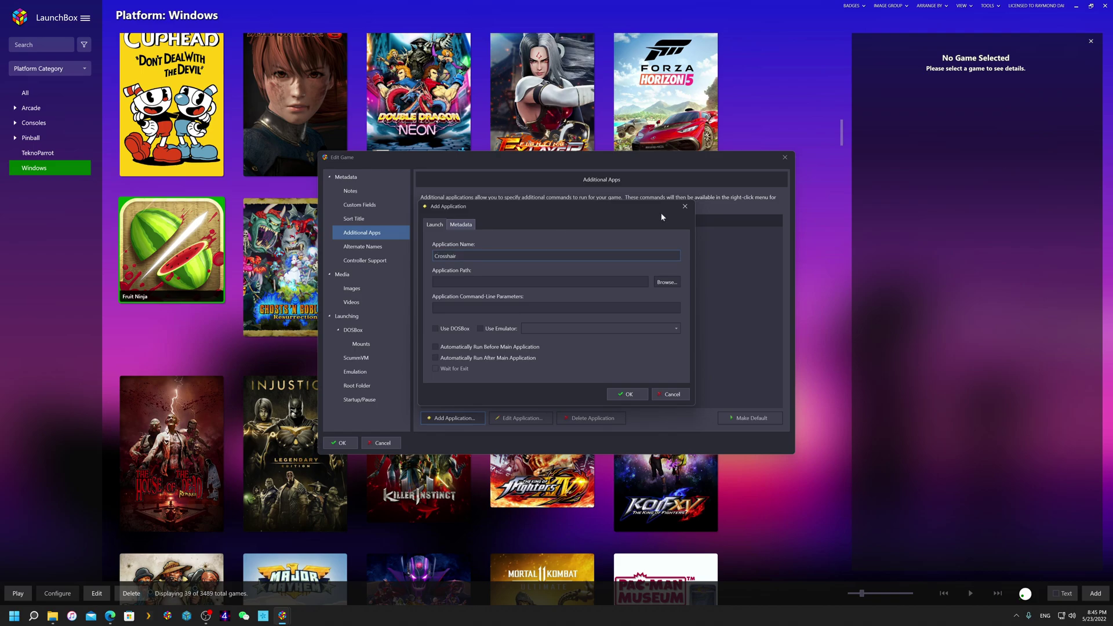
- Point the app to Crosshair.exe, set it to run before the game, and save
left_click(658, 283)
scroll(634, 319, "down", 5)
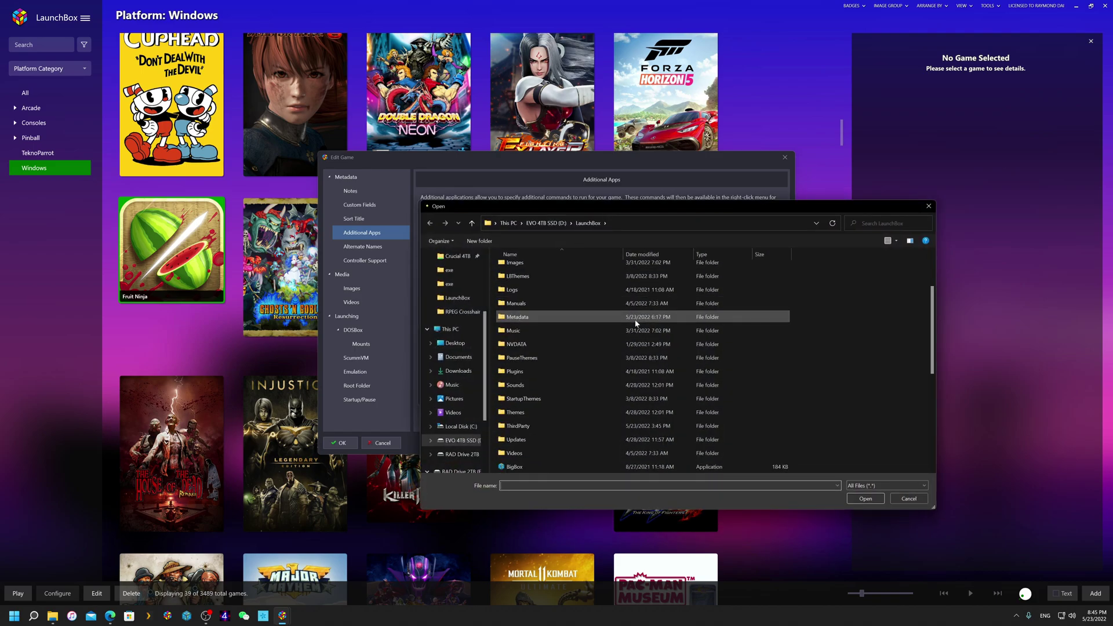
left_click(556, 412)
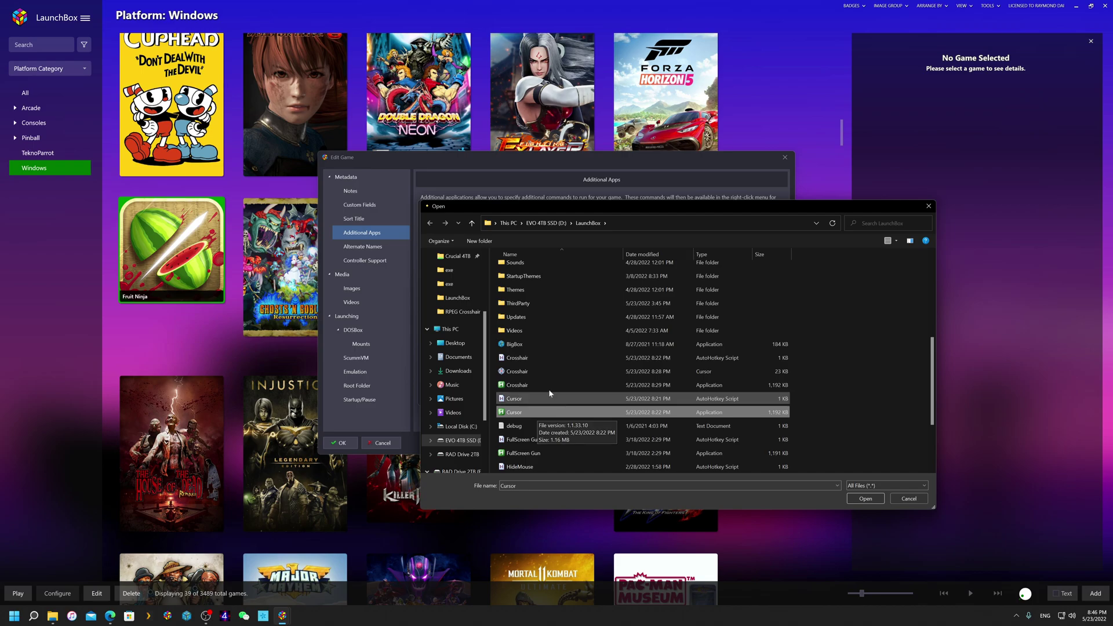
left_click(548, 387)
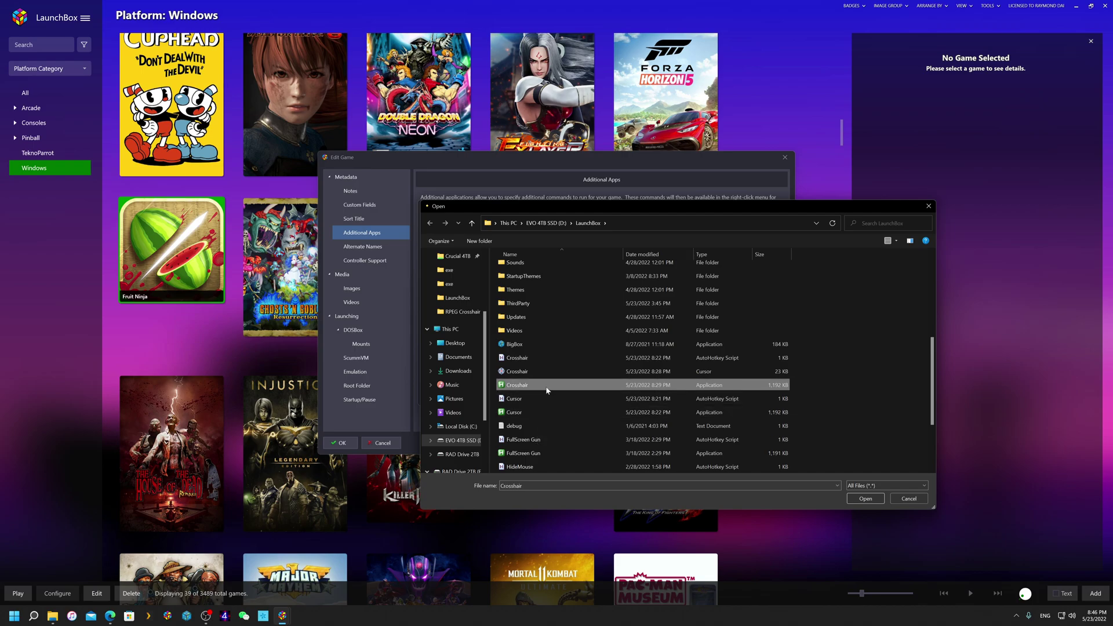
double_click(546, 386)
left_click(502, 348)
left_click(610, 394)
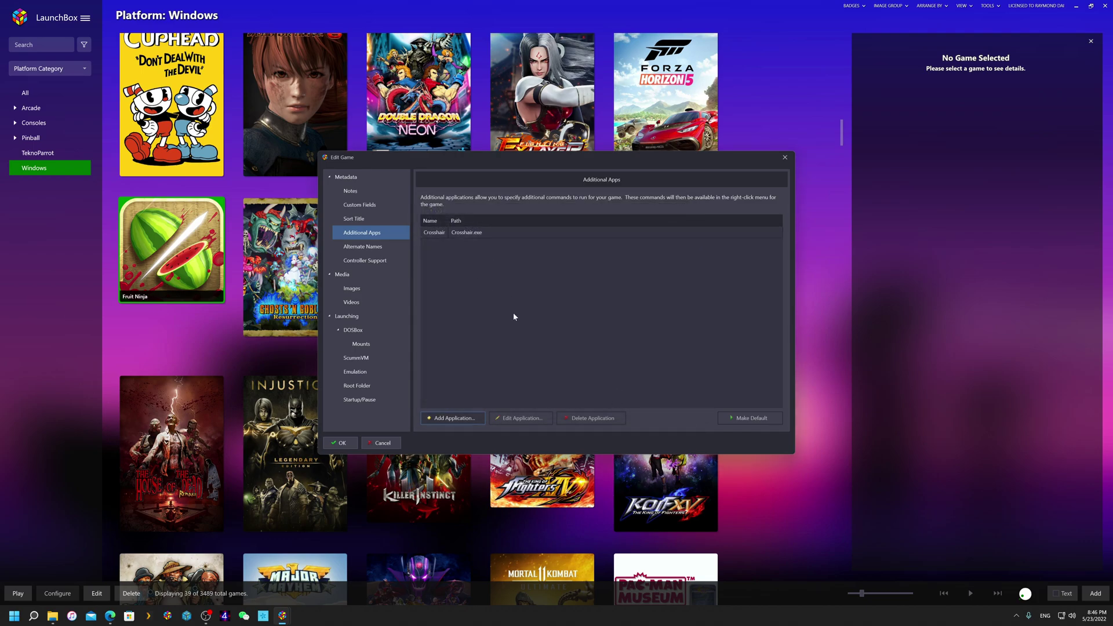
- Add an app named Cursor pointing to Cursor.exe, run after the game, and save it
left_click(471, 420)
left_click(489, 256)
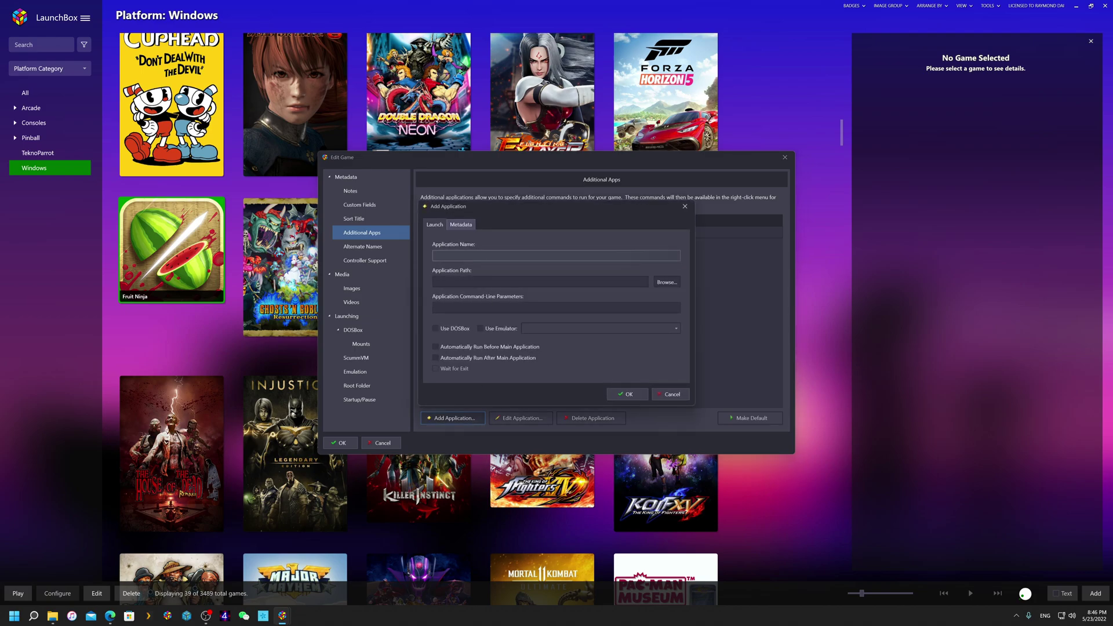
type("Cursor")
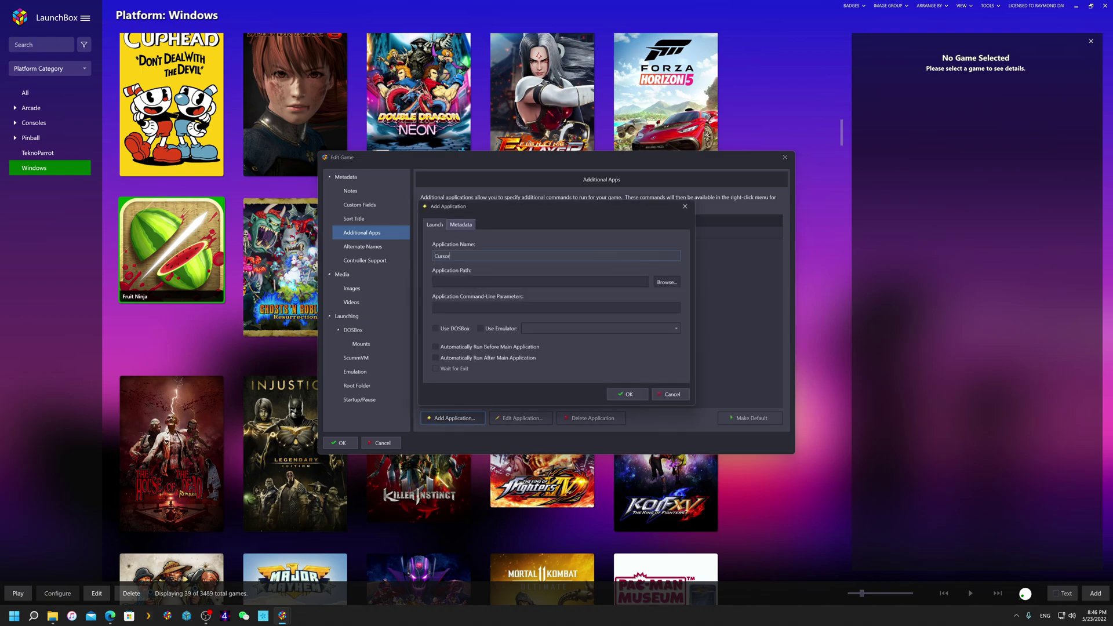
left_click(666, 281)
left_click(665, 281)
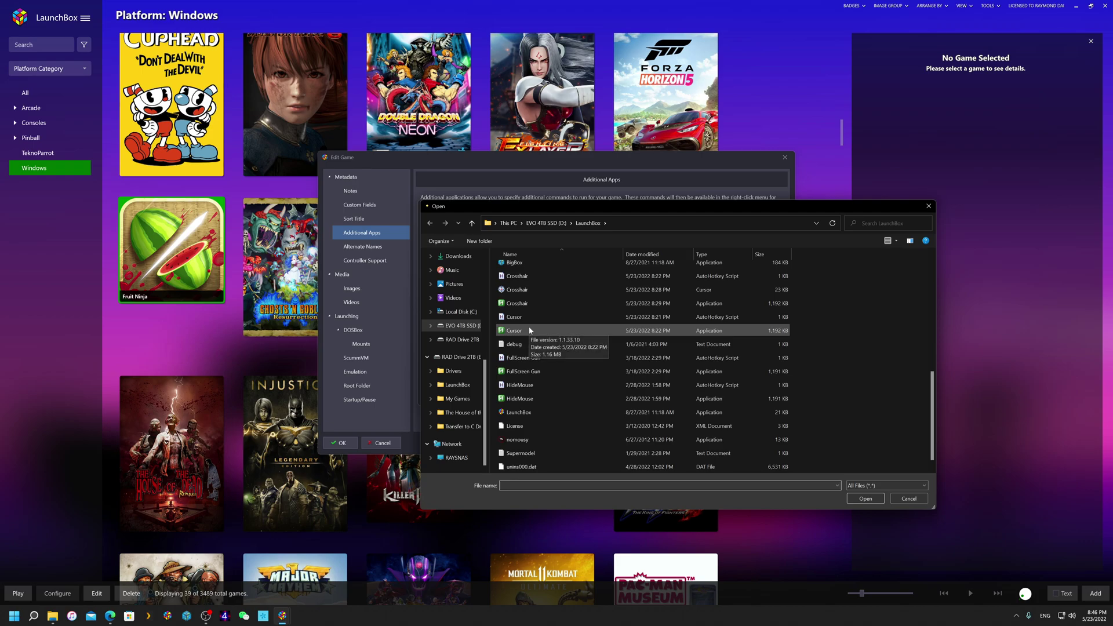
double_click(530, 330)
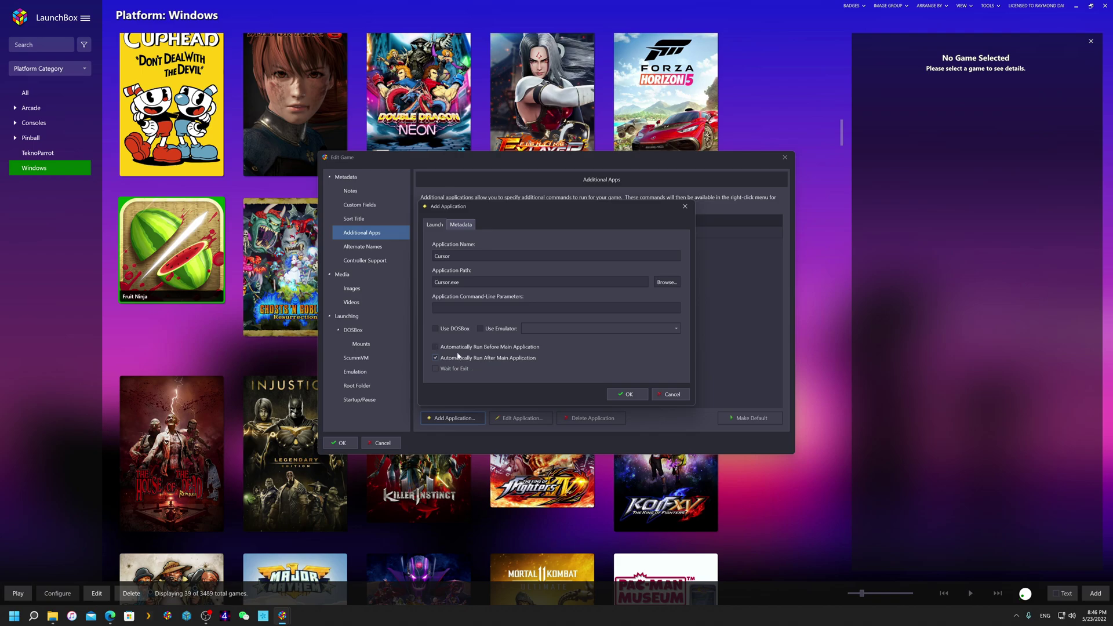
left_click(626, 397)
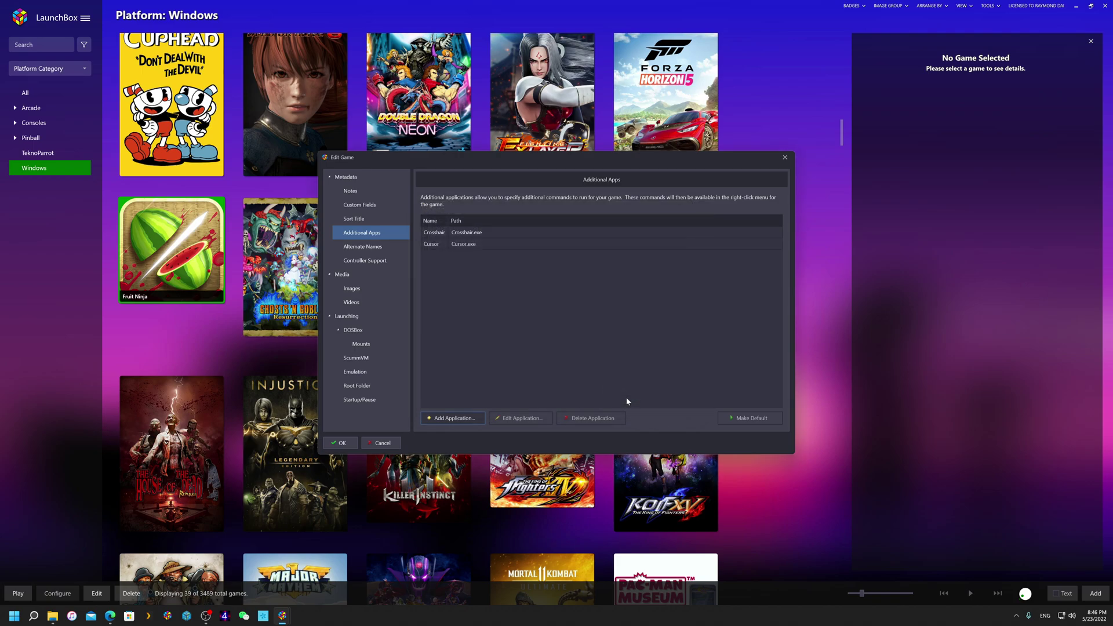
- Save Fruit Ninja's edits, then play Classic, slicing a mango and two coconuts before pausing
left_click(342, 444)
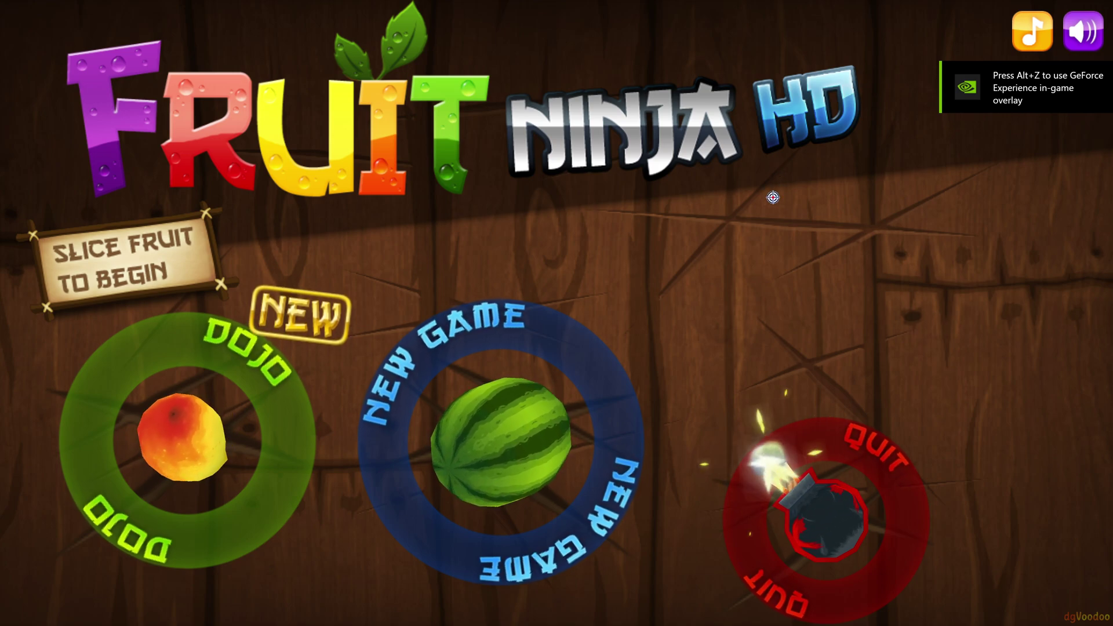
left_click_drag(693, 267, 278, 620)
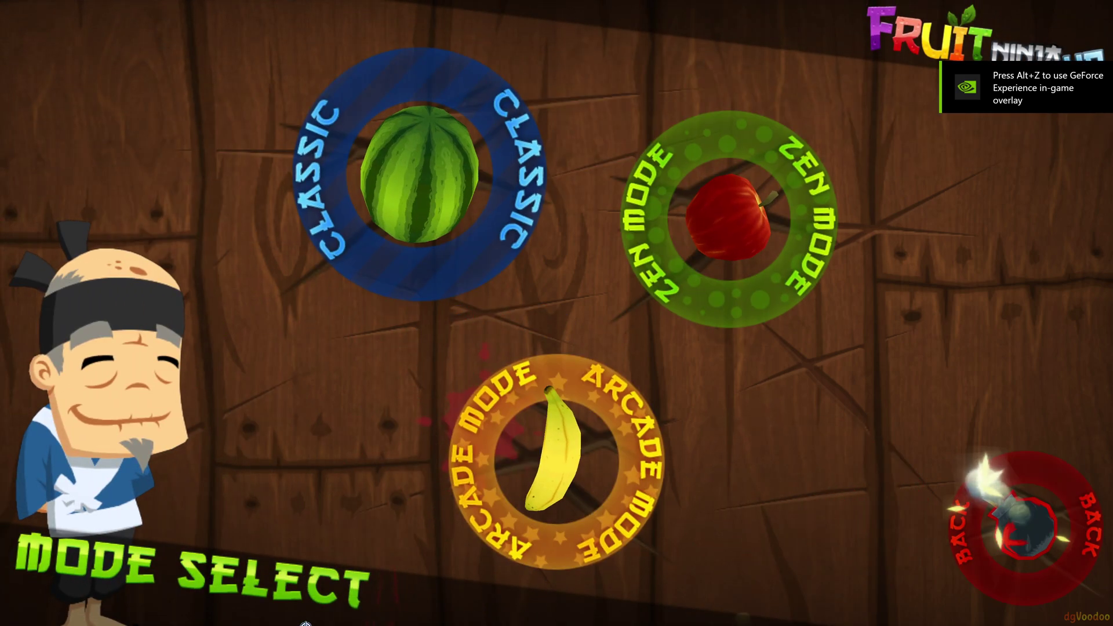
mouse_move(224, 342)
left_mouse_down()
mouse_move(250, 293)
mouse_move(614, 20)
left_mouse_up()
mouse_move(551, 301)
left_mouse_down()
mouse_move(234, 313)
mouse_move(496, 235)
left_mouse_up()
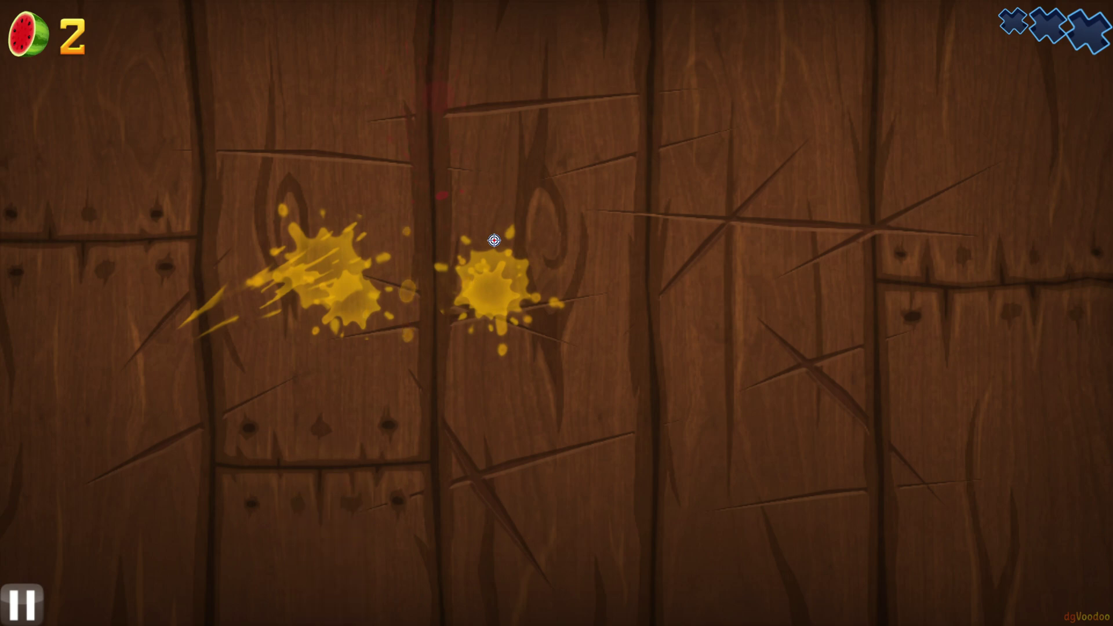
left_click_drag(342, 275, 1092, 193)
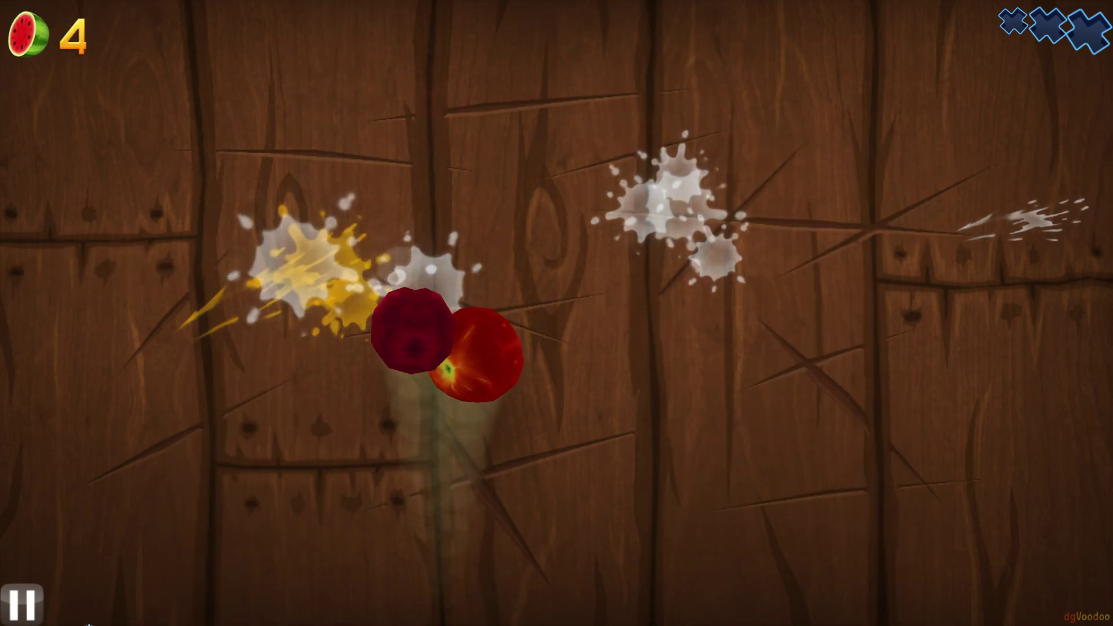
key("Escape")
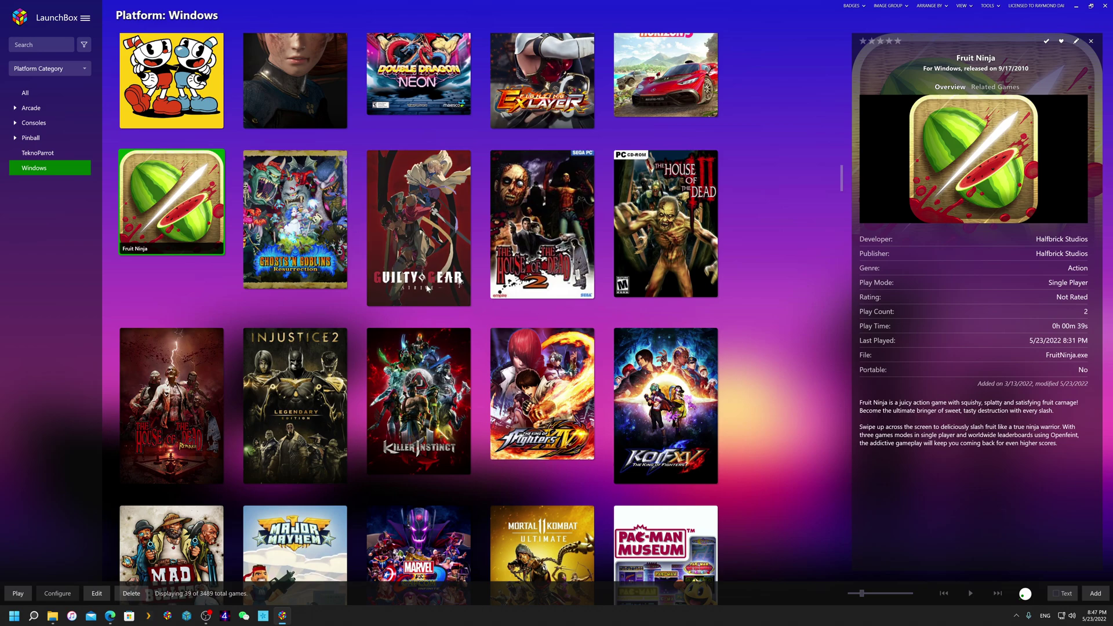
- Scroll up the Windows games grid and select the Big Buck Hunter Arcade tile
scroll(505, 331, "up", 3)
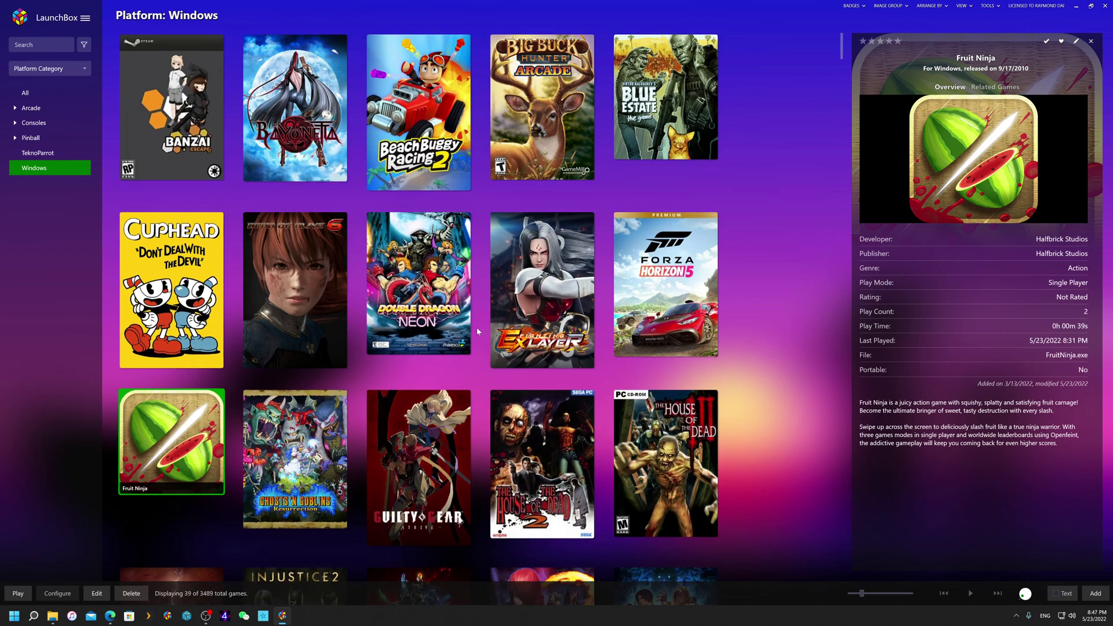
left_click(549, 150)
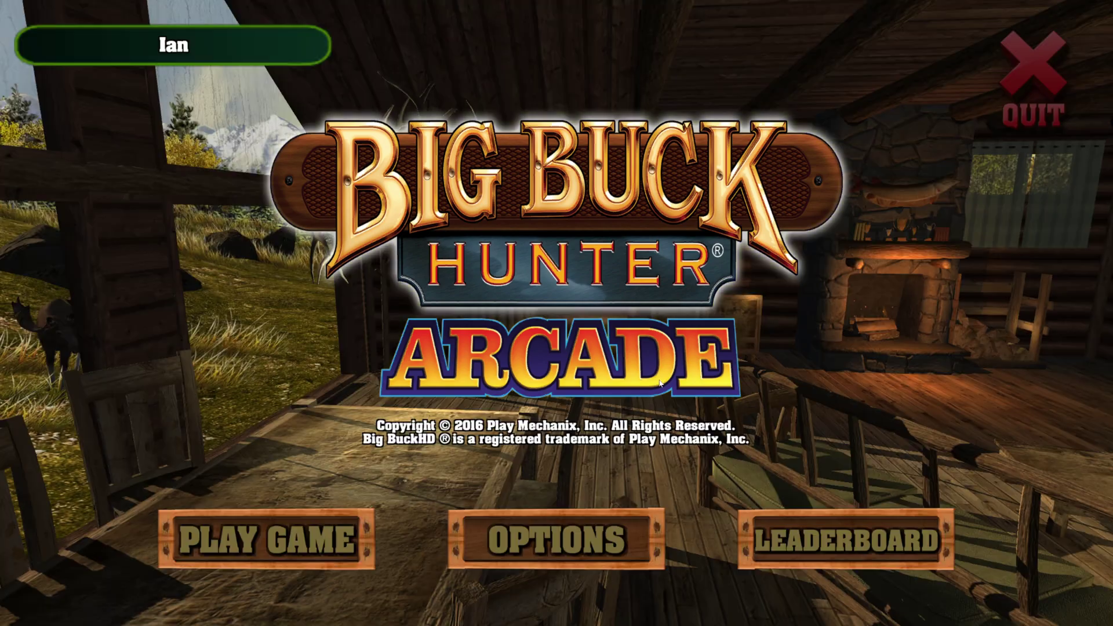
- Start a single-player Standard hunt at a Whitetail Deer site and shoot the buck
left_click(297, 538)
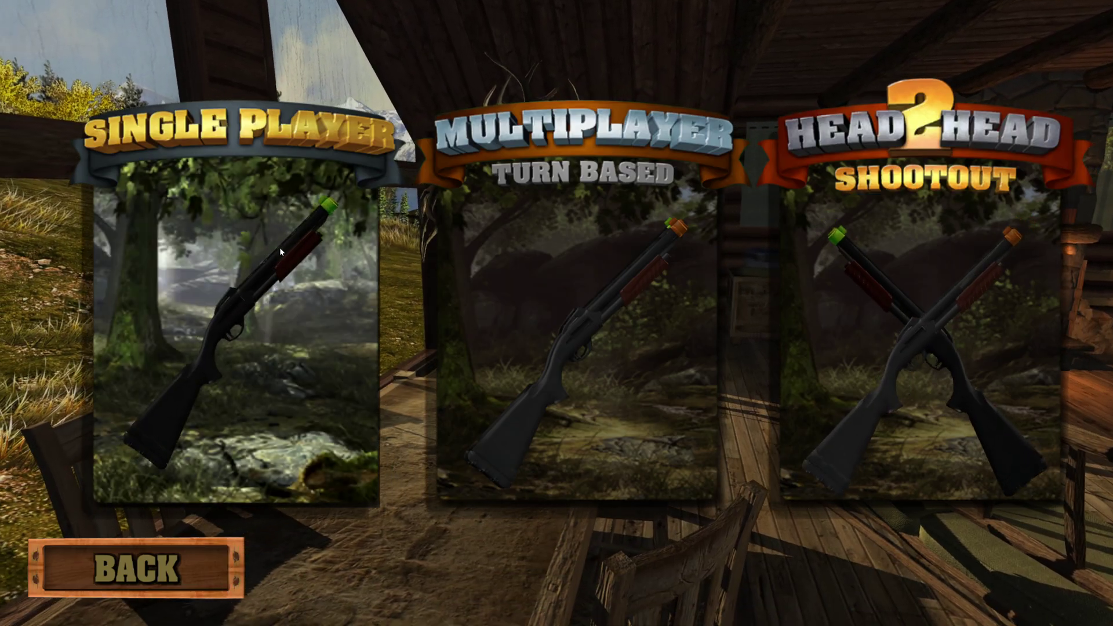
left_click(262, 305)
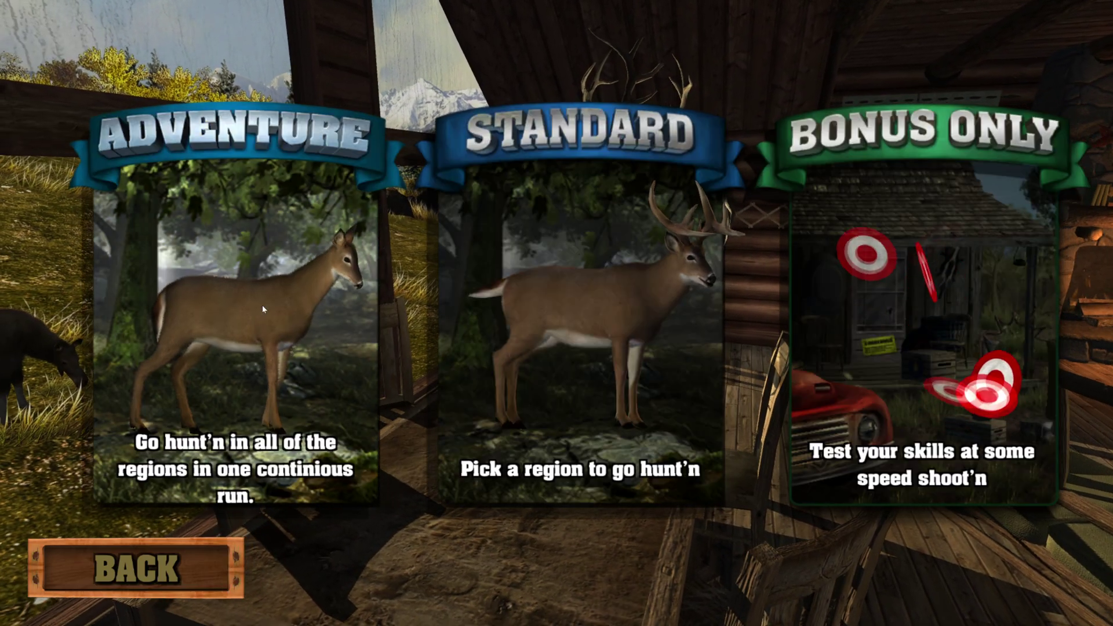
left_click(263, 309)
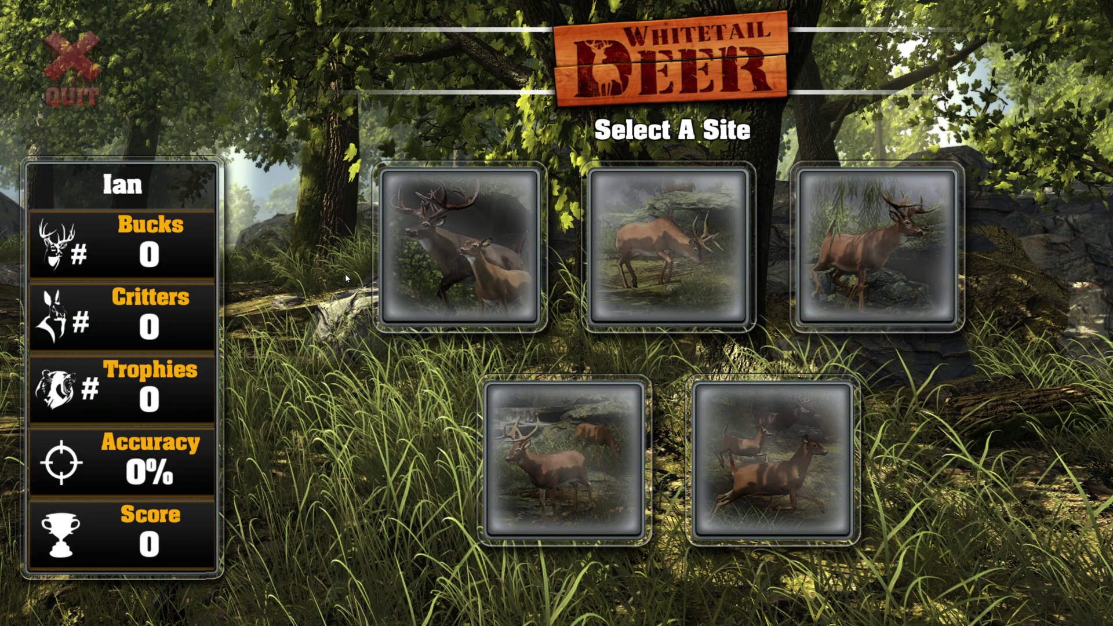
left_click(462, 239)
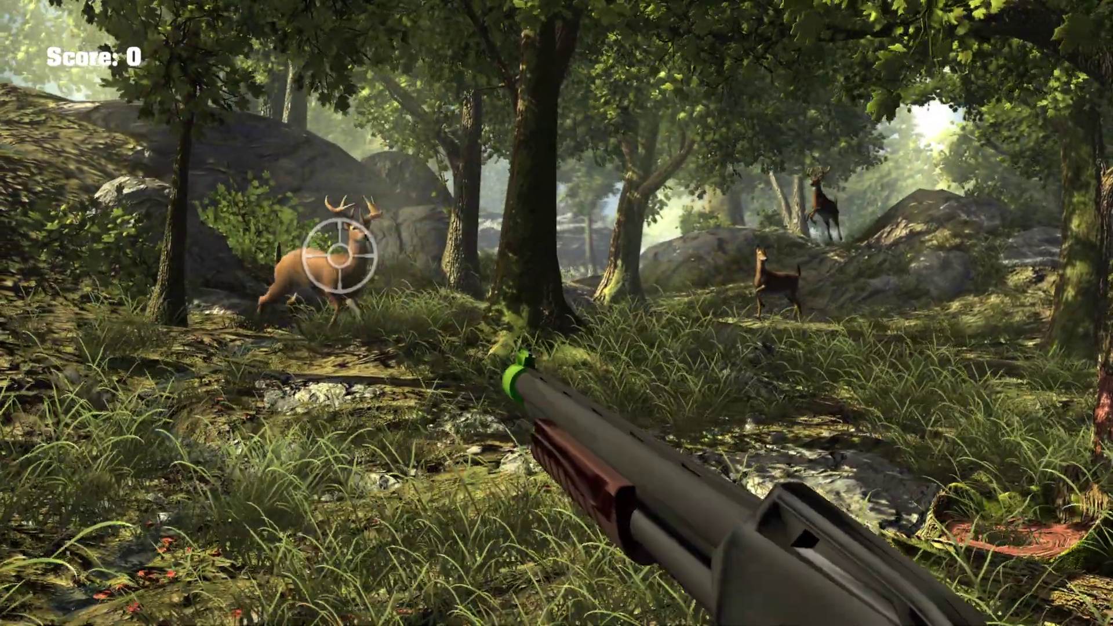
left_click(305, 254)
left_click(290, 256)
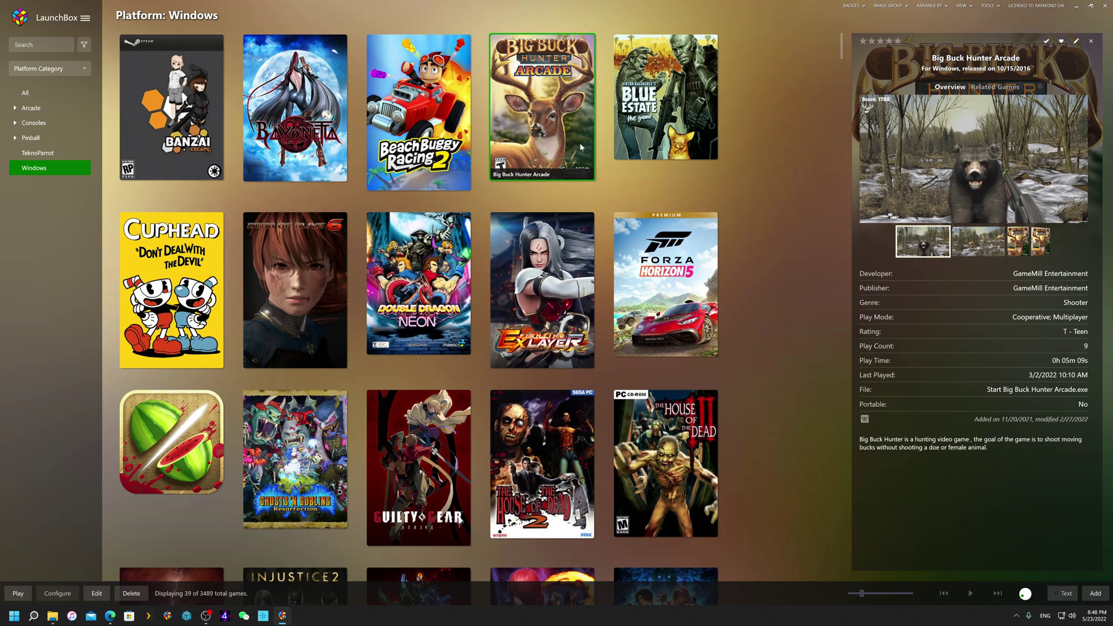
- Open Big Buck Hunter Arcade's Additional Apps in Edit Metadata/Media
right_click(573, 150)
mouse_move(616, 172)
left_click(704, 171)
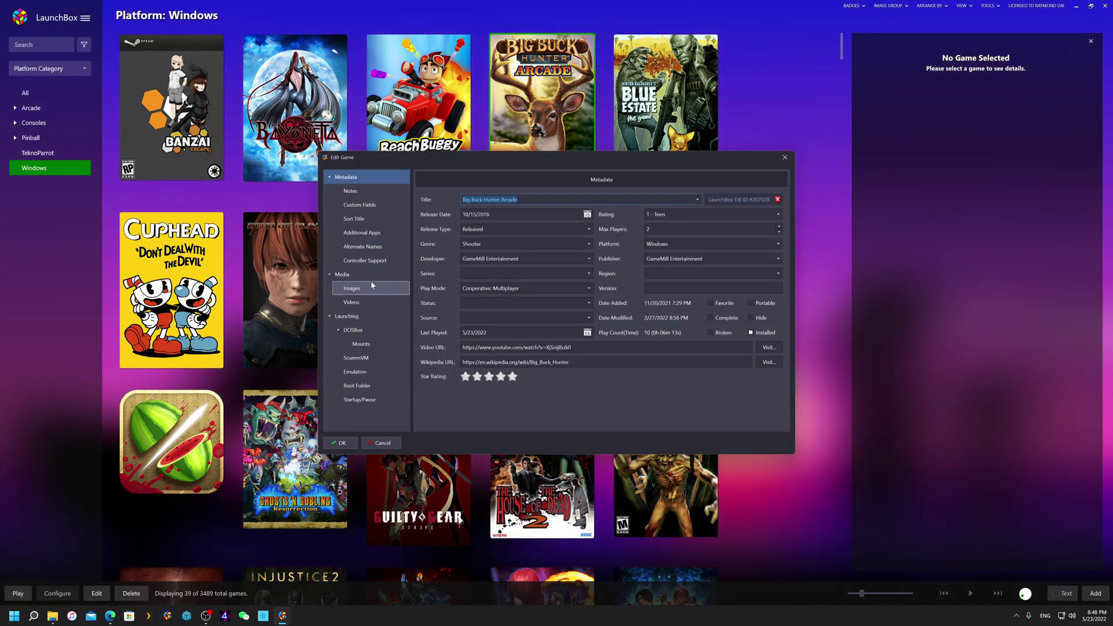
left_click(381, 235)
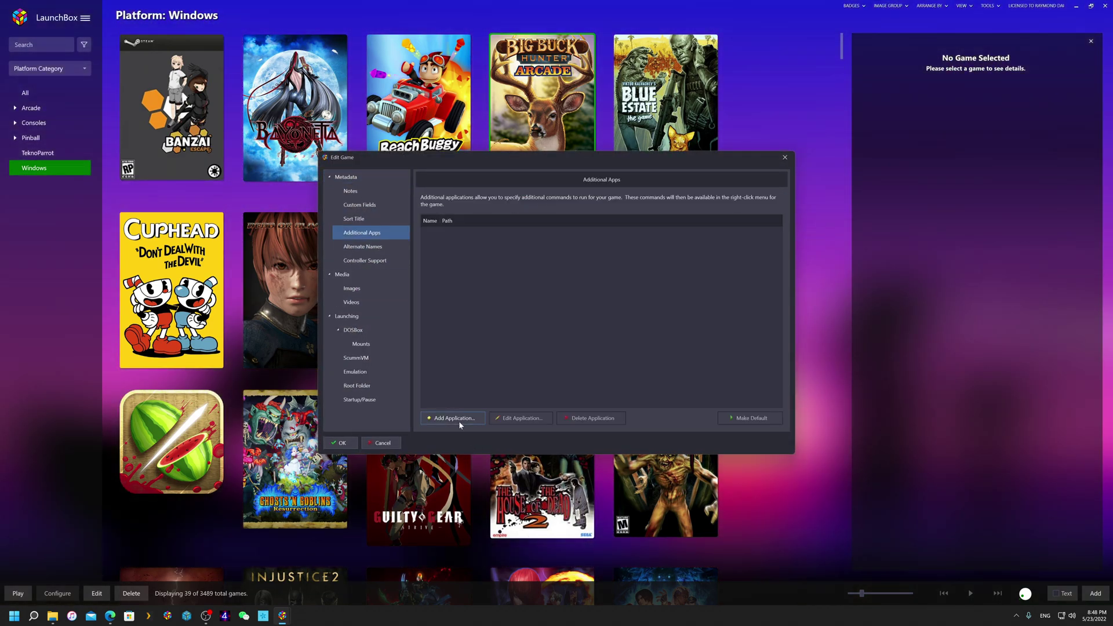
- Add a Crosshair additional app pointing to Crosshair.exe
left_click(455, 418)
left_click(511, 256)
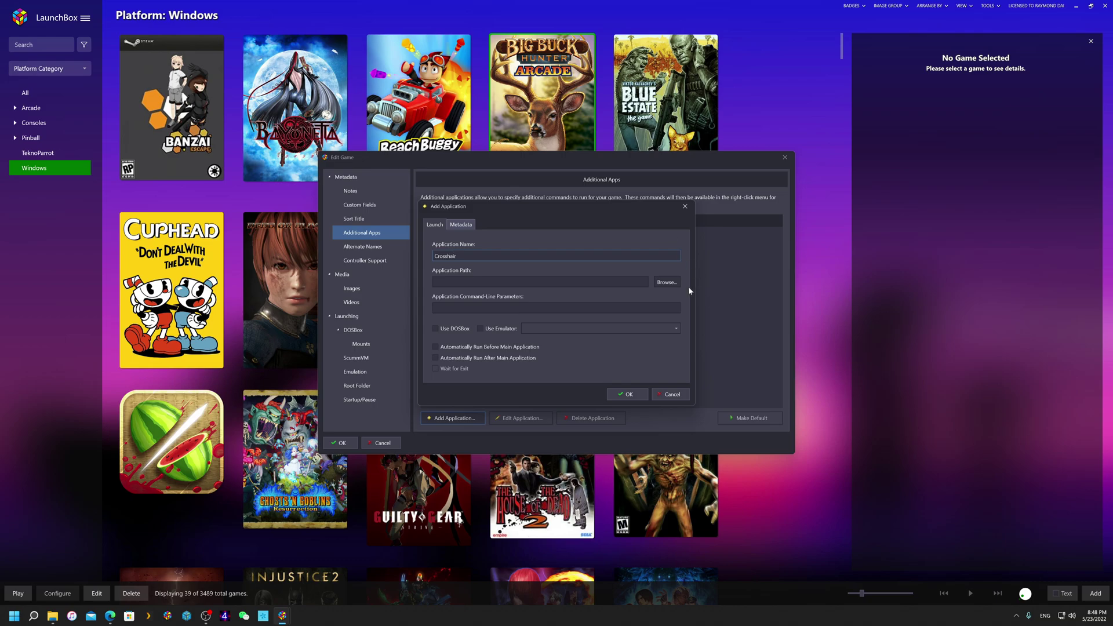
left_click(667, 282)
scroll(532, 380, "down", 5)
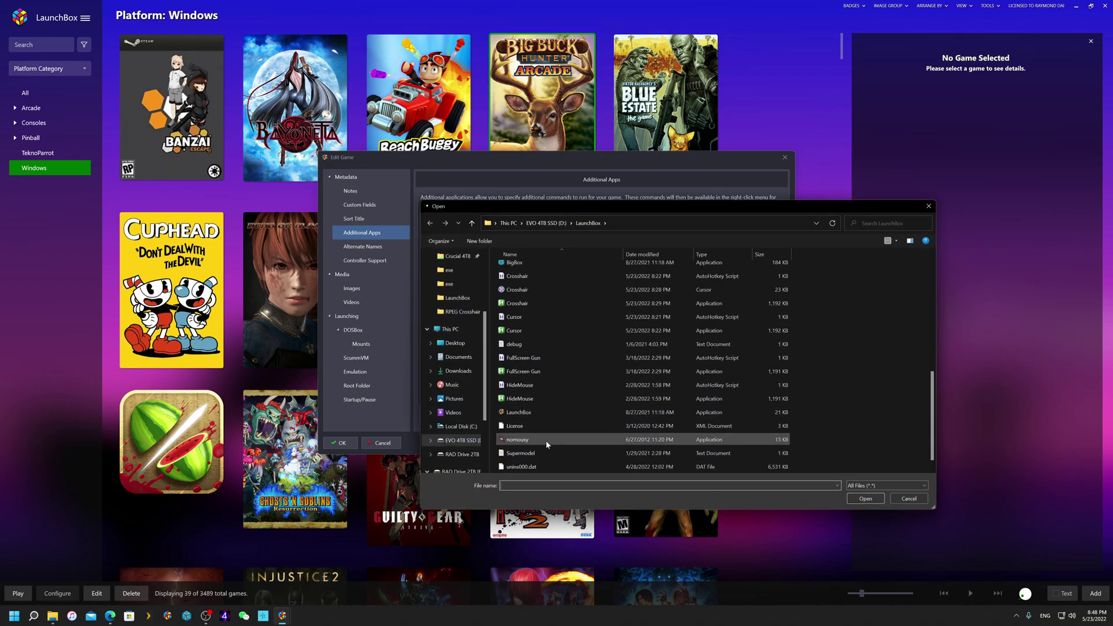
double_click(551, 298)
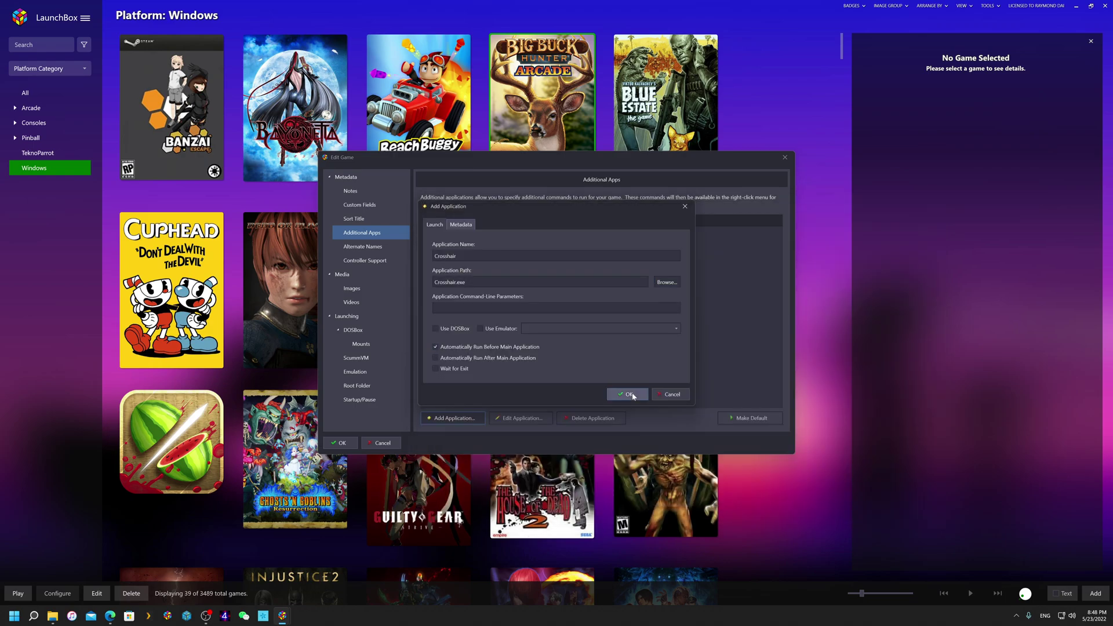
left_click(629, 394)
- Add a Cursor additional app pointing to Cursor.exe
left_click(451, 418)
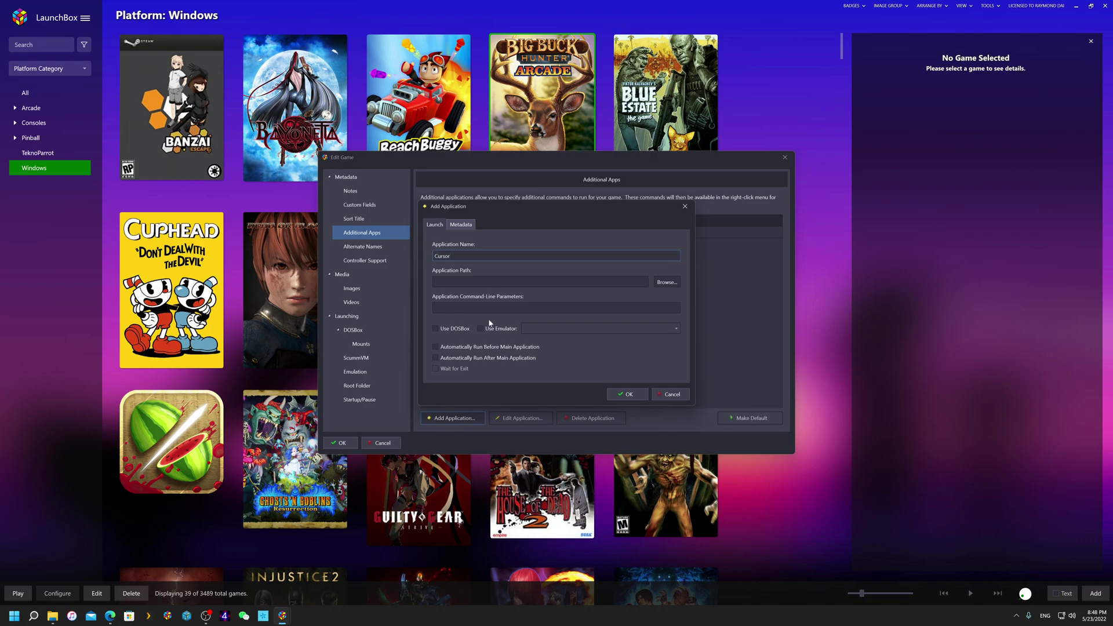
left_click(675, 283)
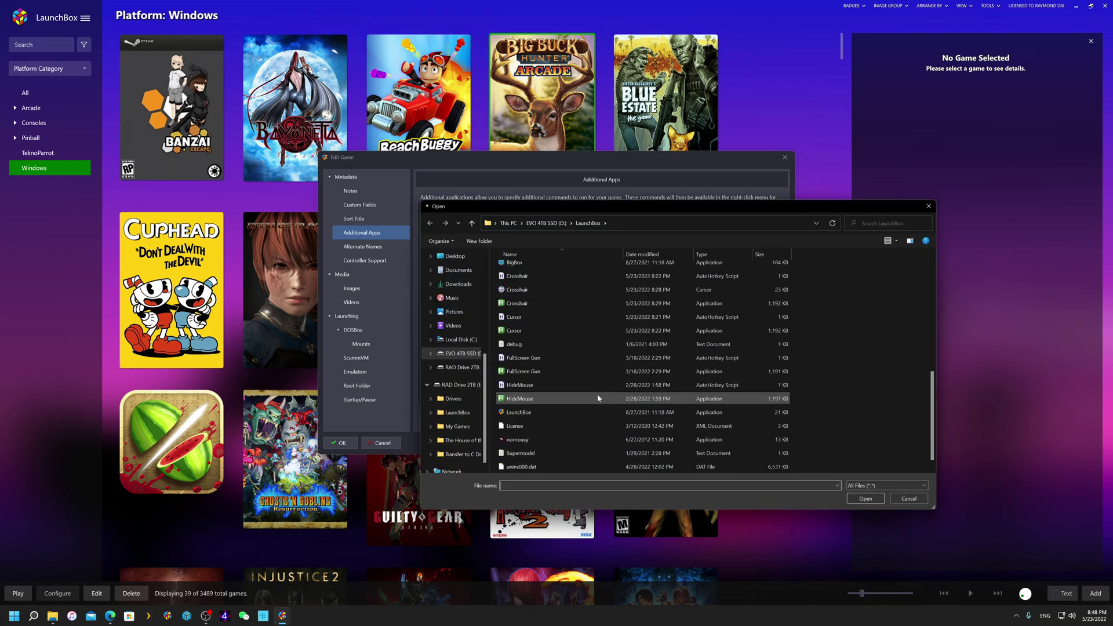
double_click(563, 328)
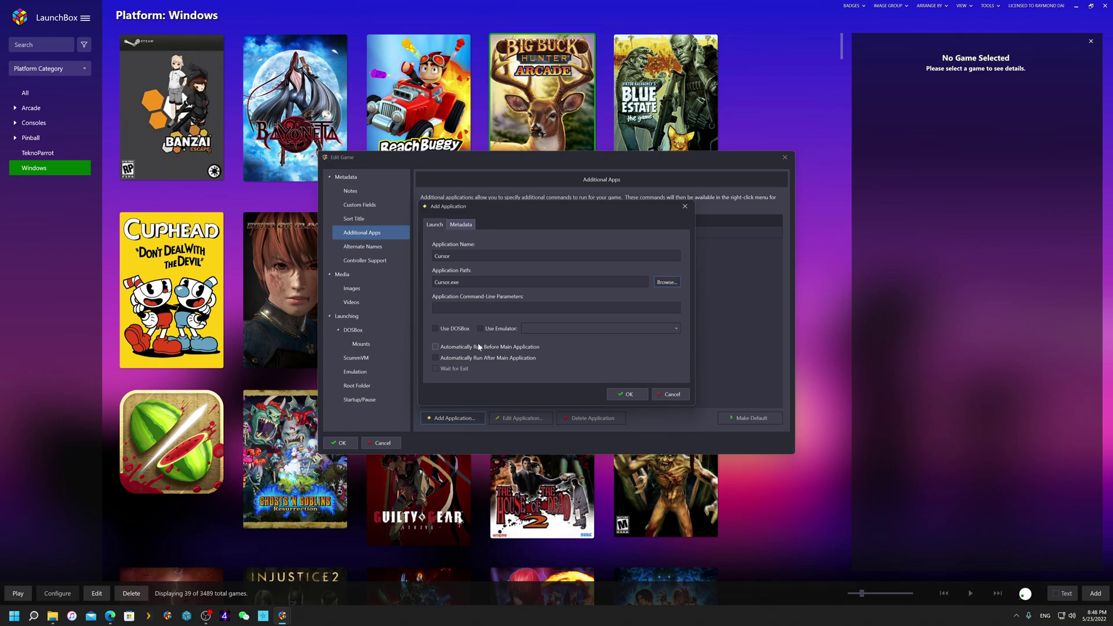
left_click(628, 394)
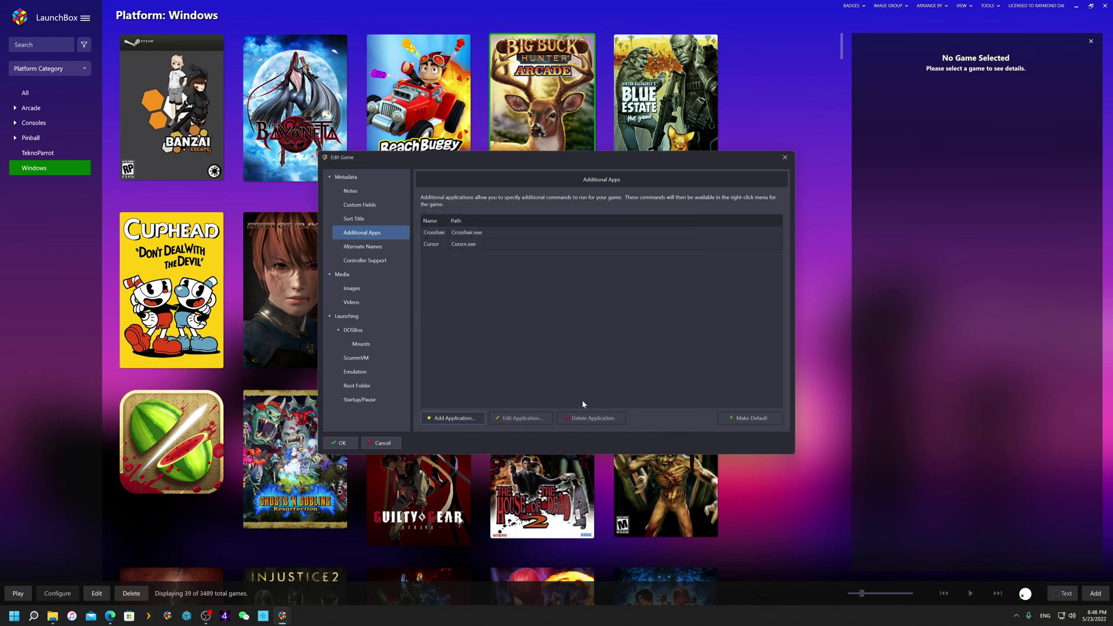
- Save the game's edits and launch Big Buck Hunter Arcade to test the apps
left_click(340, 443)
left_click(554, 138)
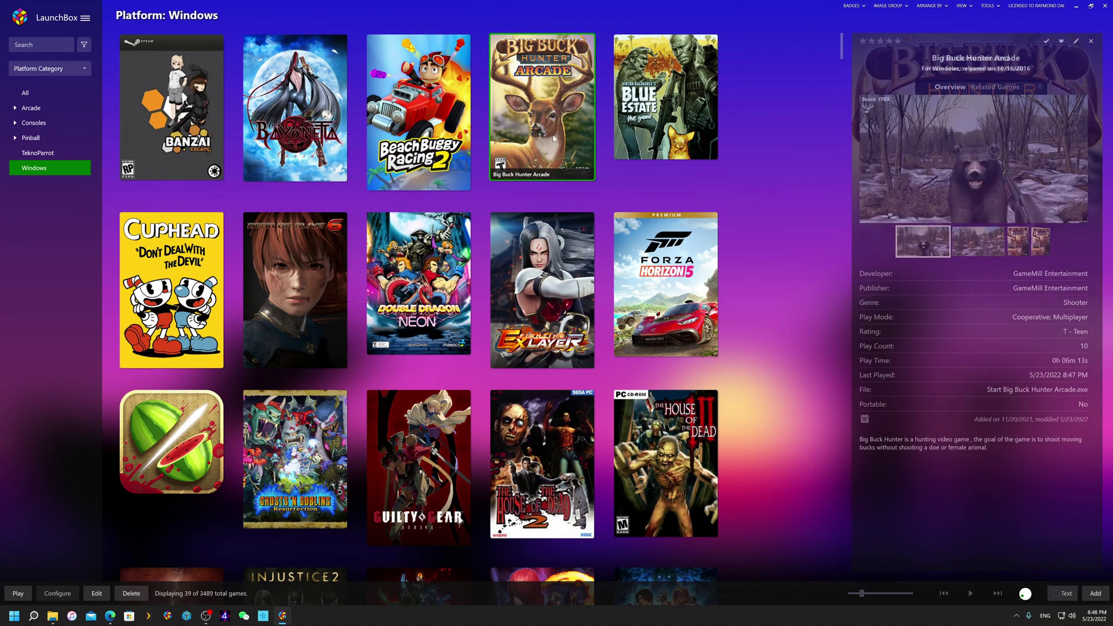
double_click(561, 141)
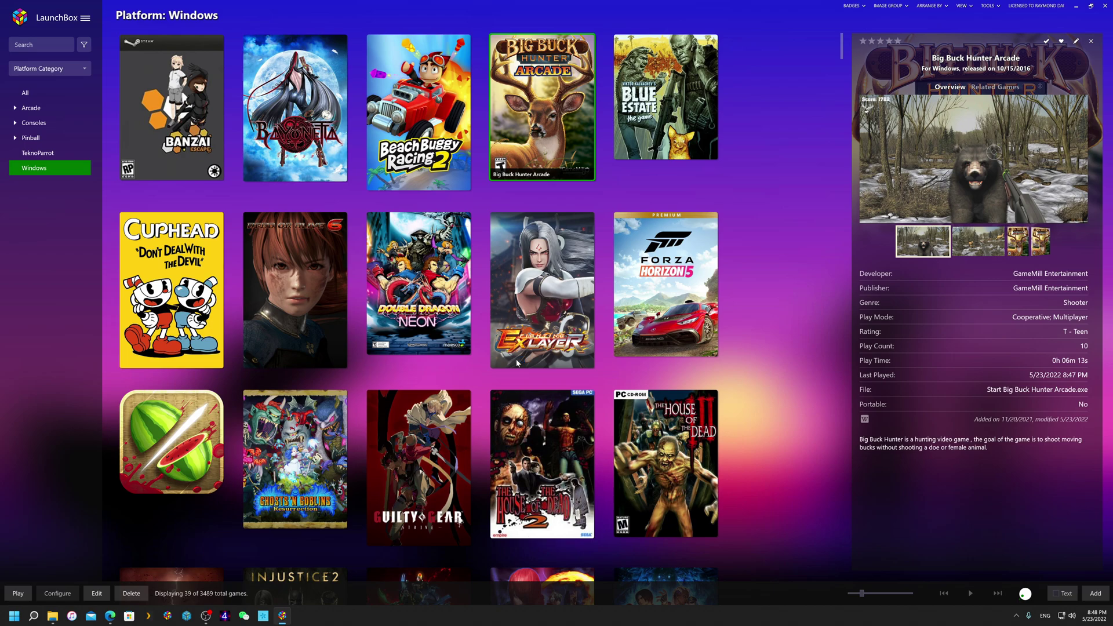
- Minimize LaunchBox and open the Crosshair script in Notepad
left_click(1075, 6)
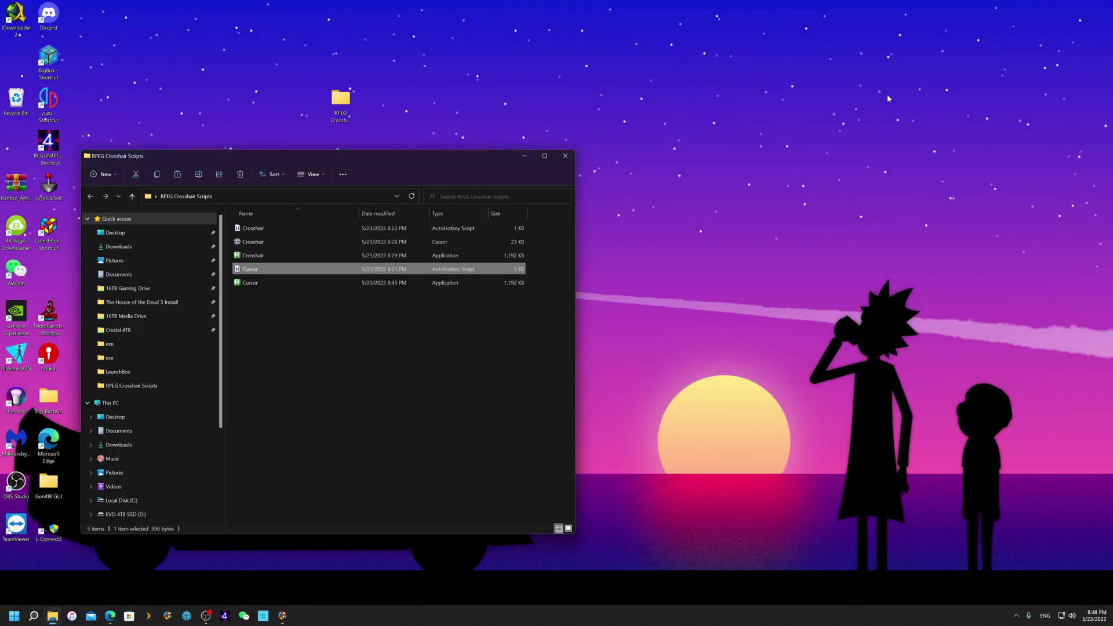
left_click(329, 228)
right_click(330, 228)
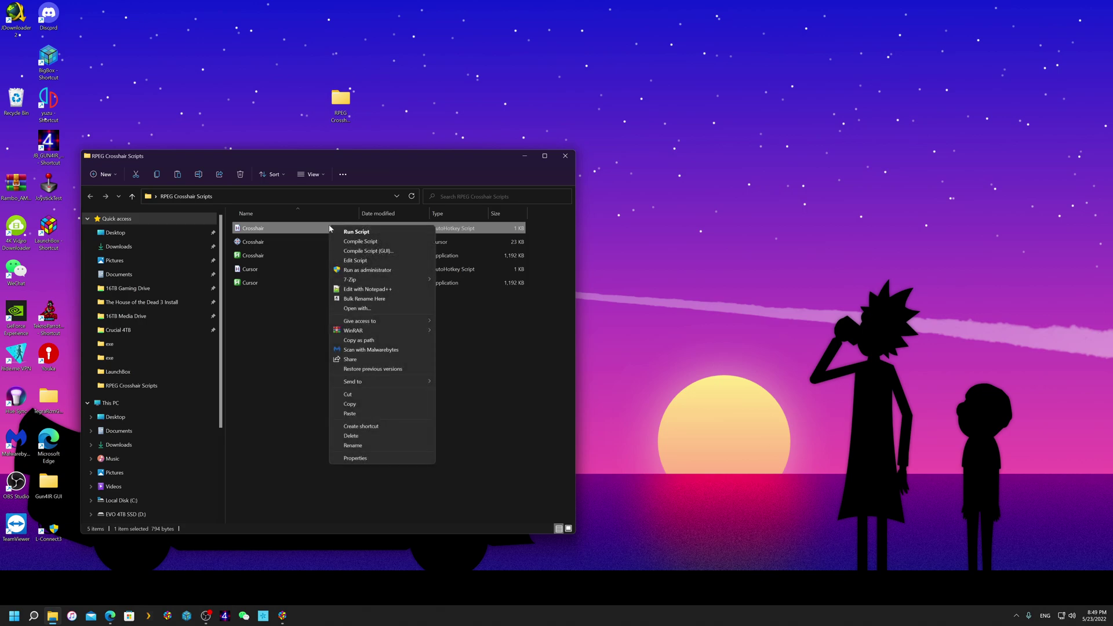
left_click(356, 264)
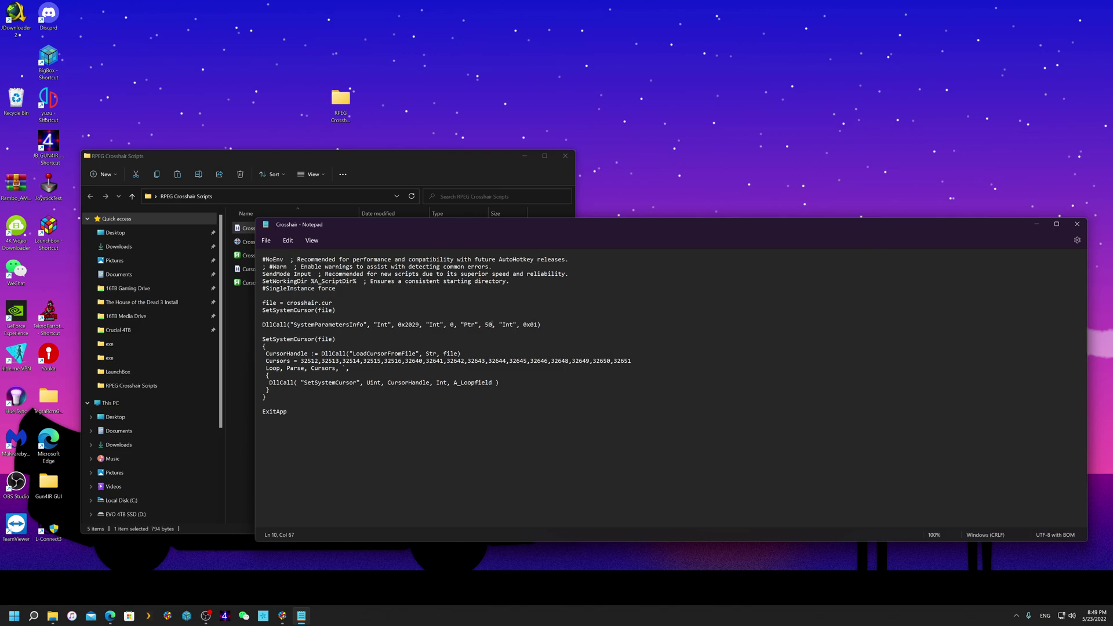
- Change the size value from 50 to 75 and save the script
key("BackSpace")
key("BackSpace")
type("7")
left_click(1077, 224)
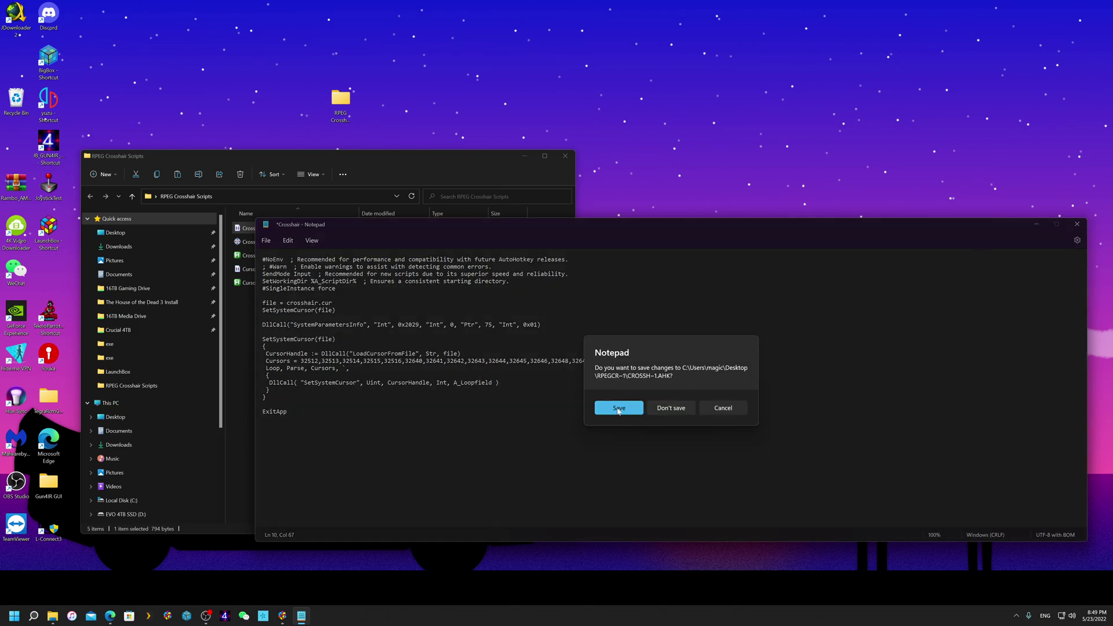
left_click(616, 411)
- Compile the edited Crosshair script and run the rebuilt Crosshair.exe to test it
right_click(334, 229)
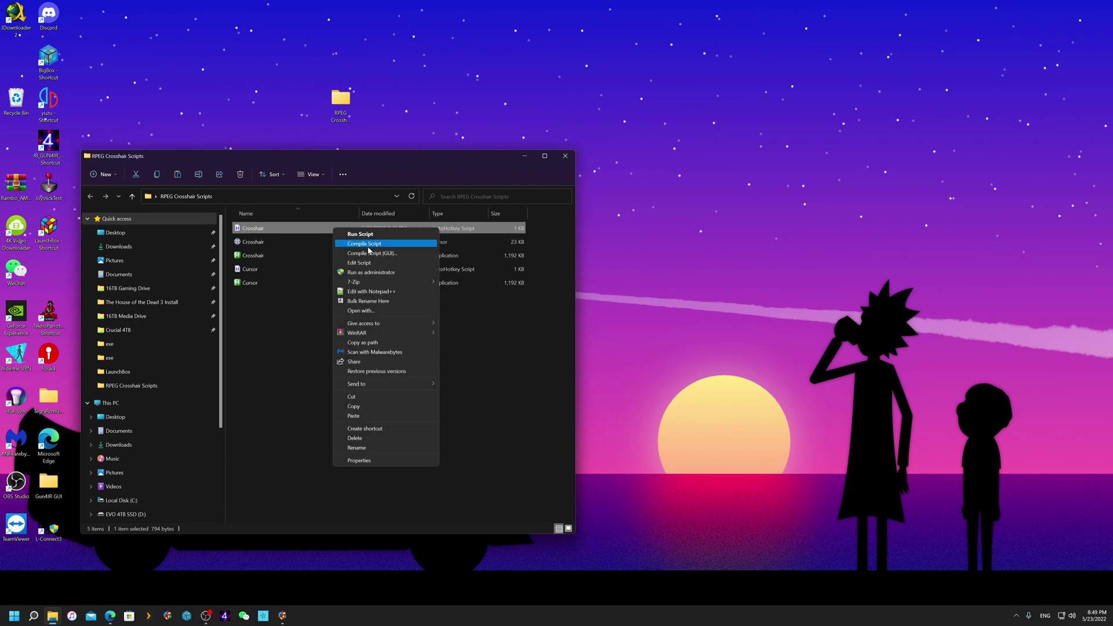
left_click(356, 244)
left_click(274, 284)
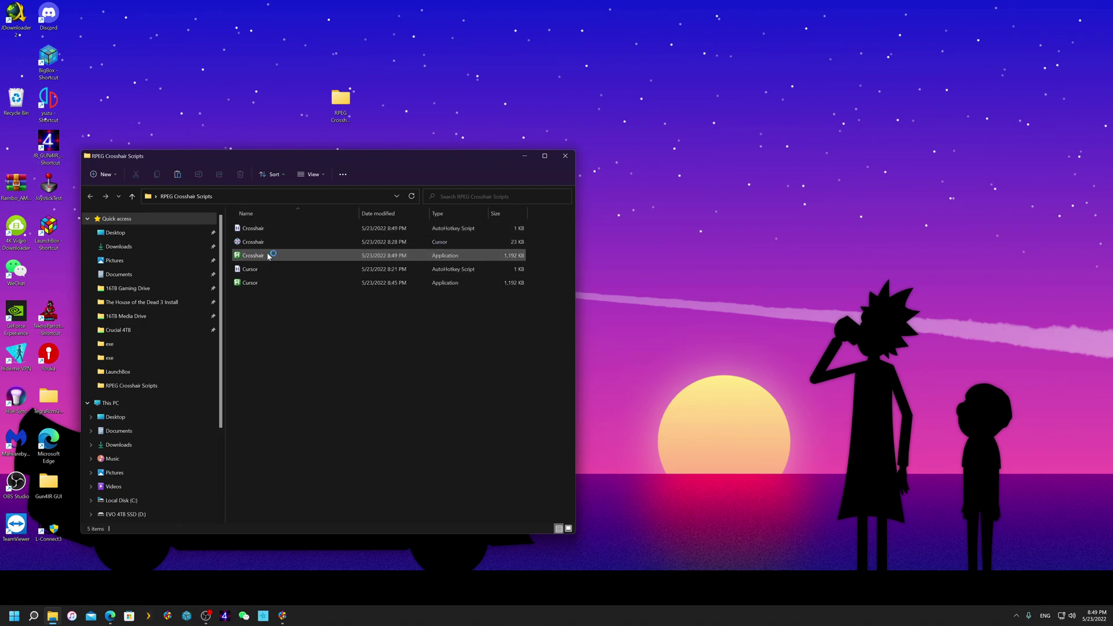
left_click(267, 257)
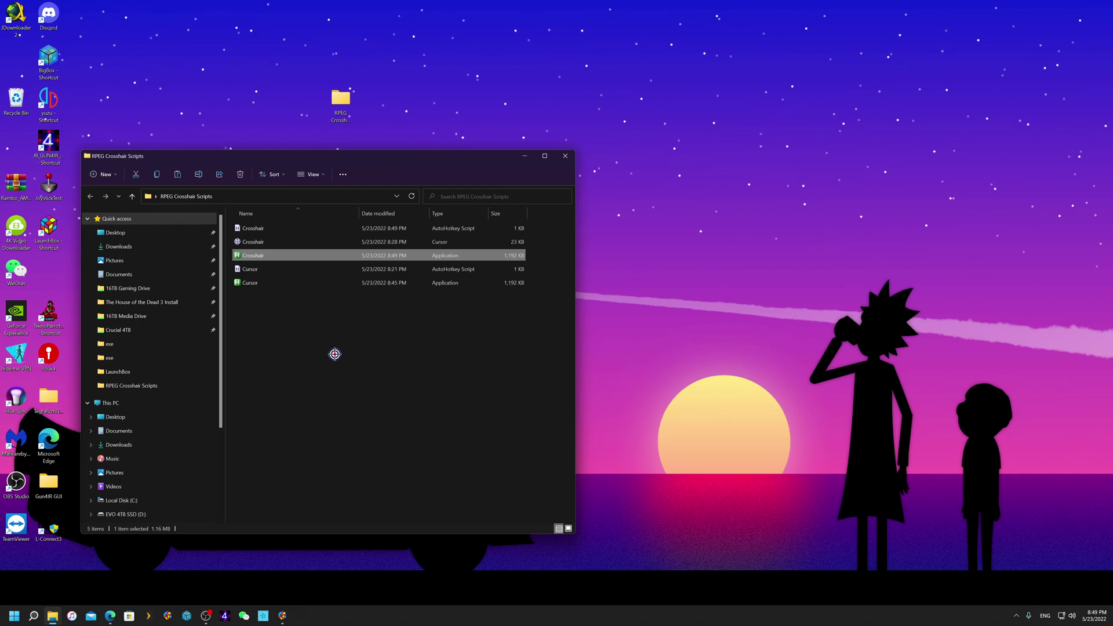
- Run the Cursor script to restore the normal cursor
left_click(275, 270)
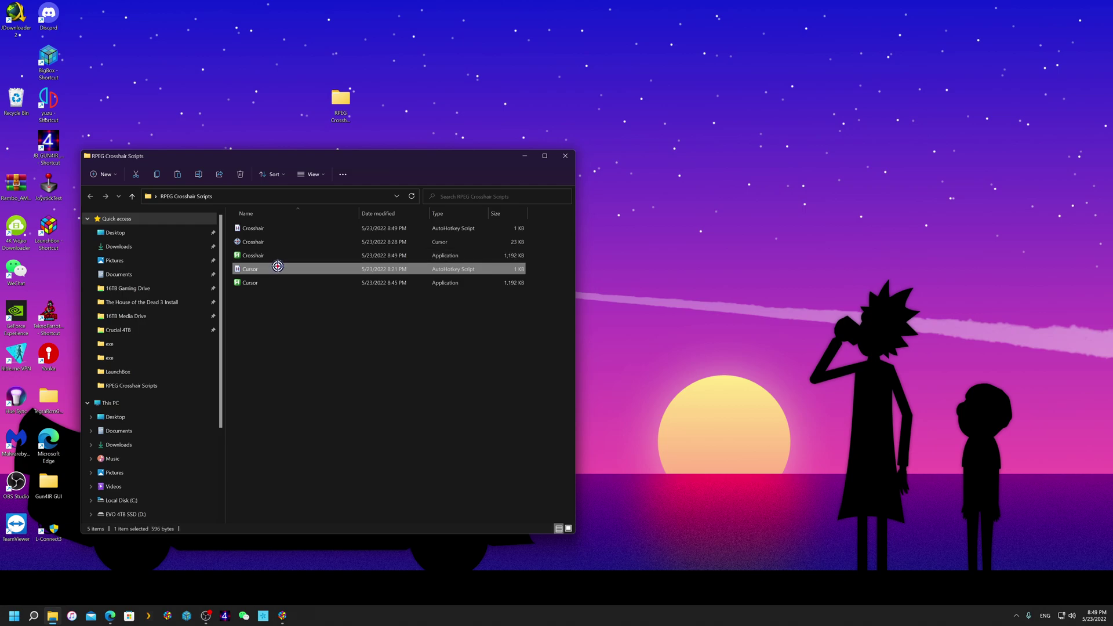
left_click(277, 267, "ctrl")
left_click(258, 269)
- Reopen the Crosshair script in Notepad and delete the 7 from its size value 75
right_click(260, 227)
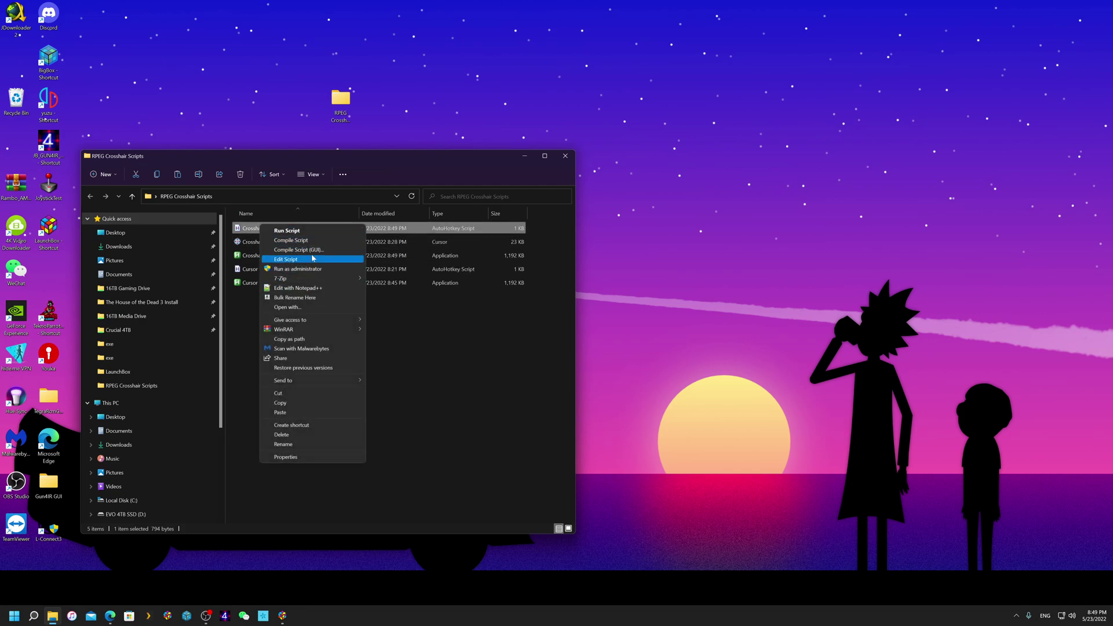
left_click(286, 259)
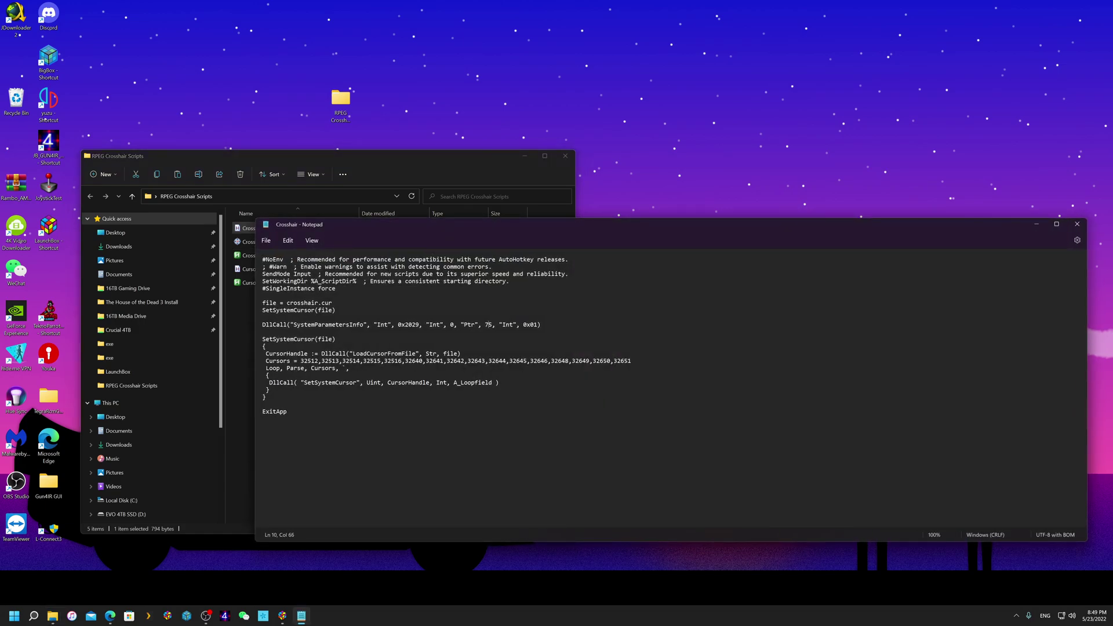
key("BackSpace")
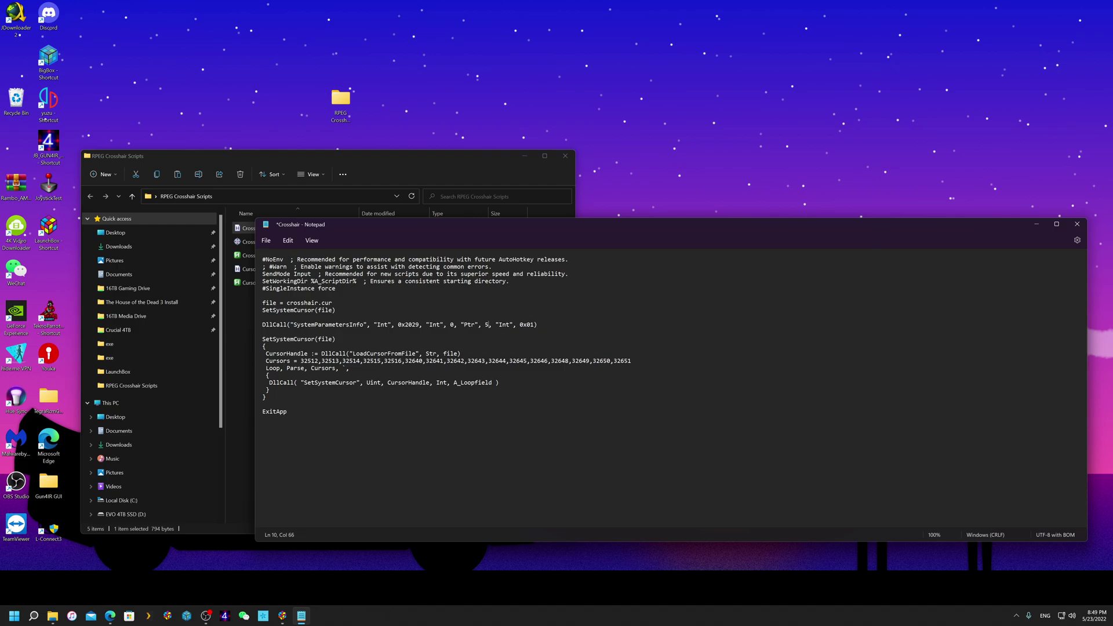